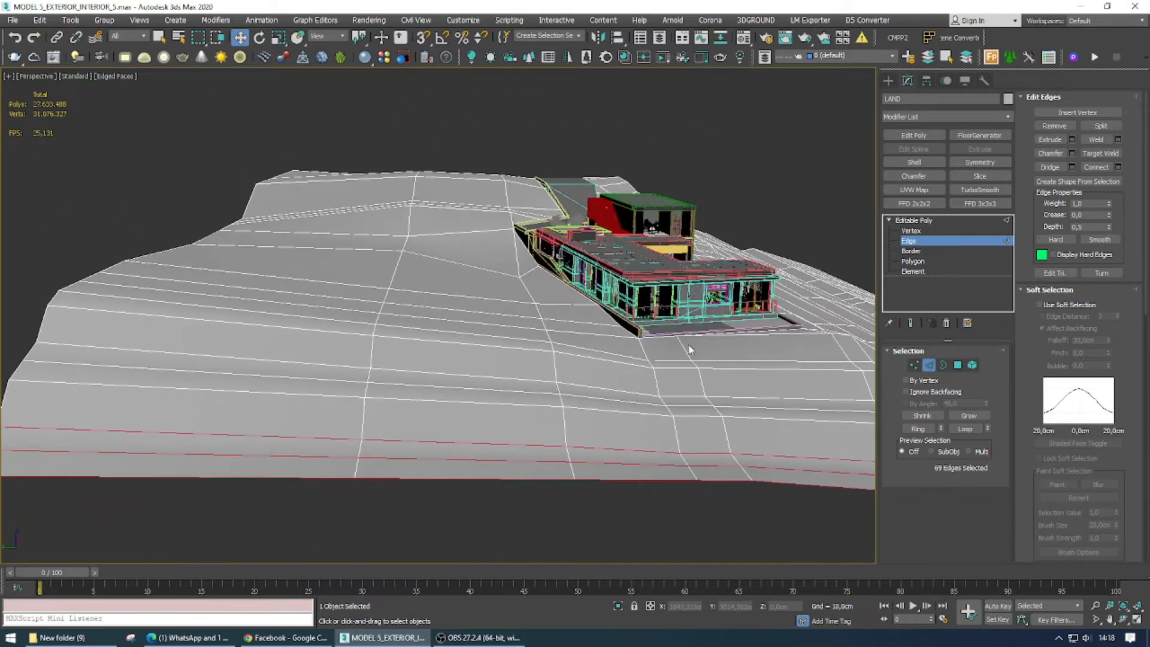
Step: Connect the edge ring across the LAND terrain strip beside the house with 5 segments
click(918, 429)
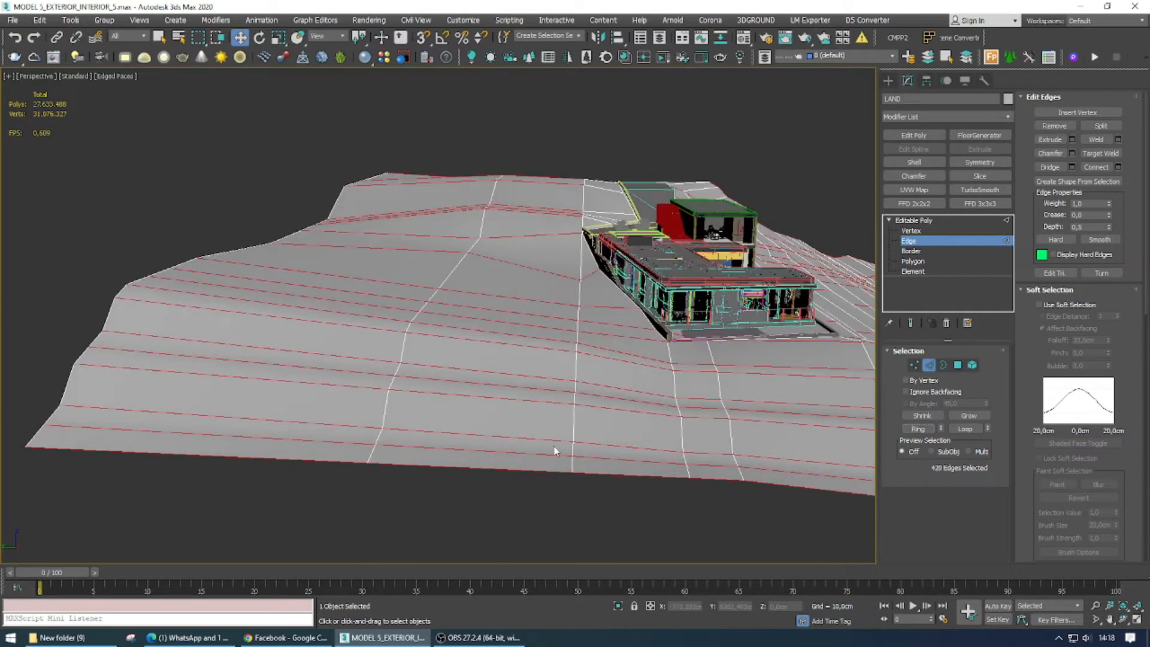
click(918, 428)
right_click(607, 358)
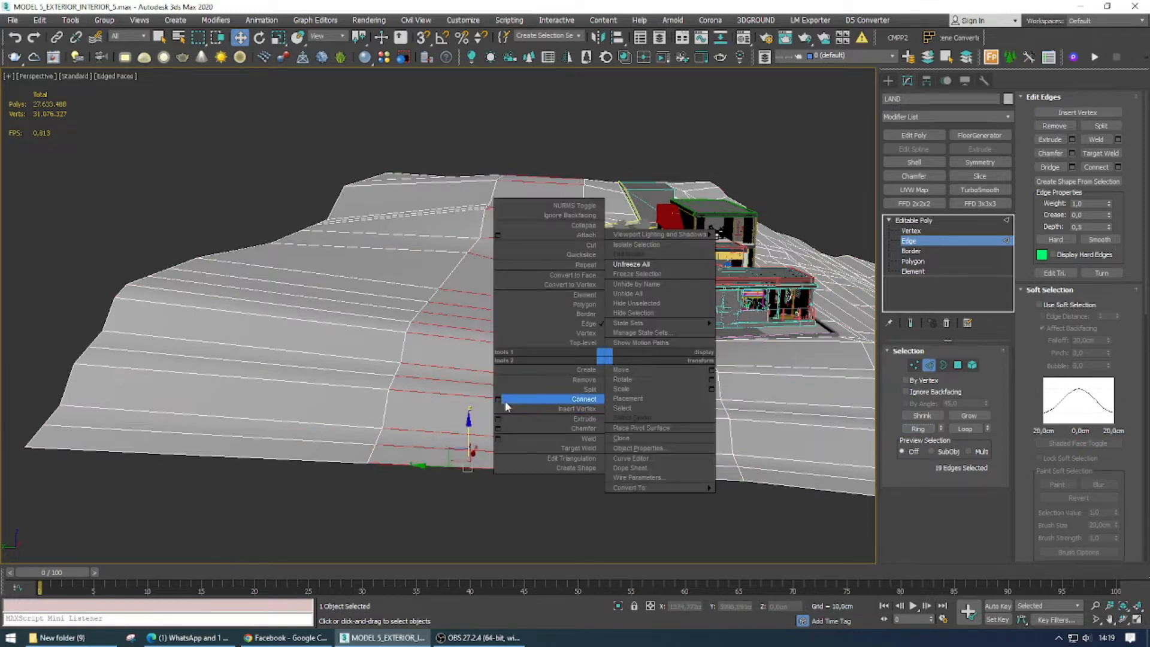
click(504, 398)
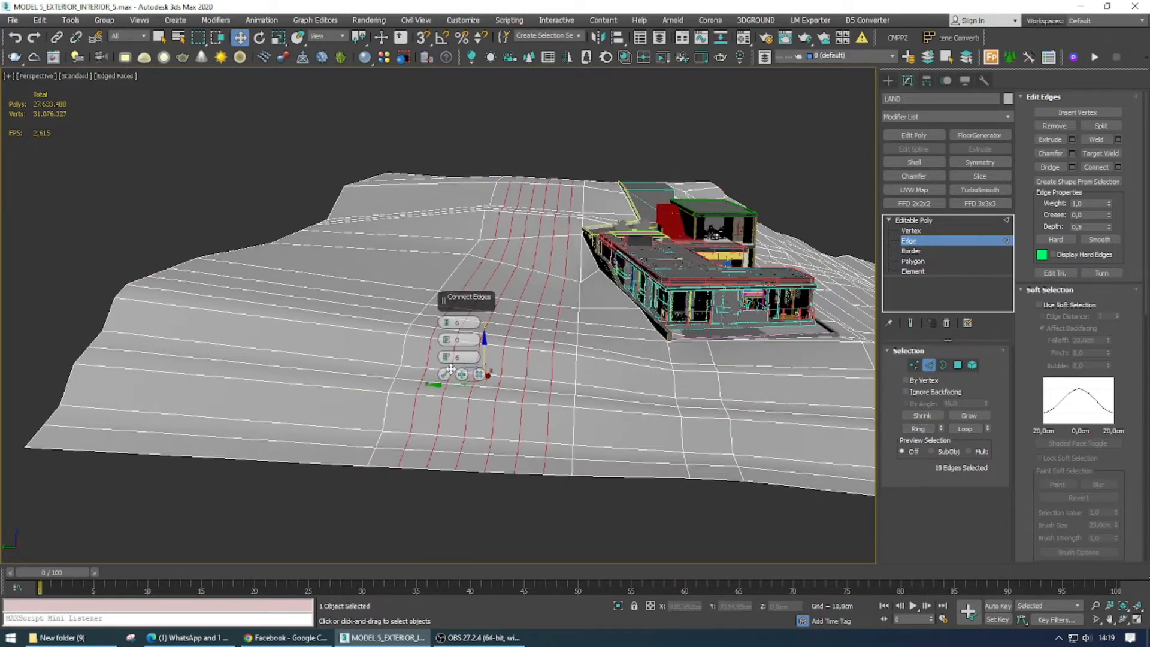
mouse_move(447, 326)
mouse_down()
mouse_move(448, 343)
mouse_move(451, 325)
mouse_up()
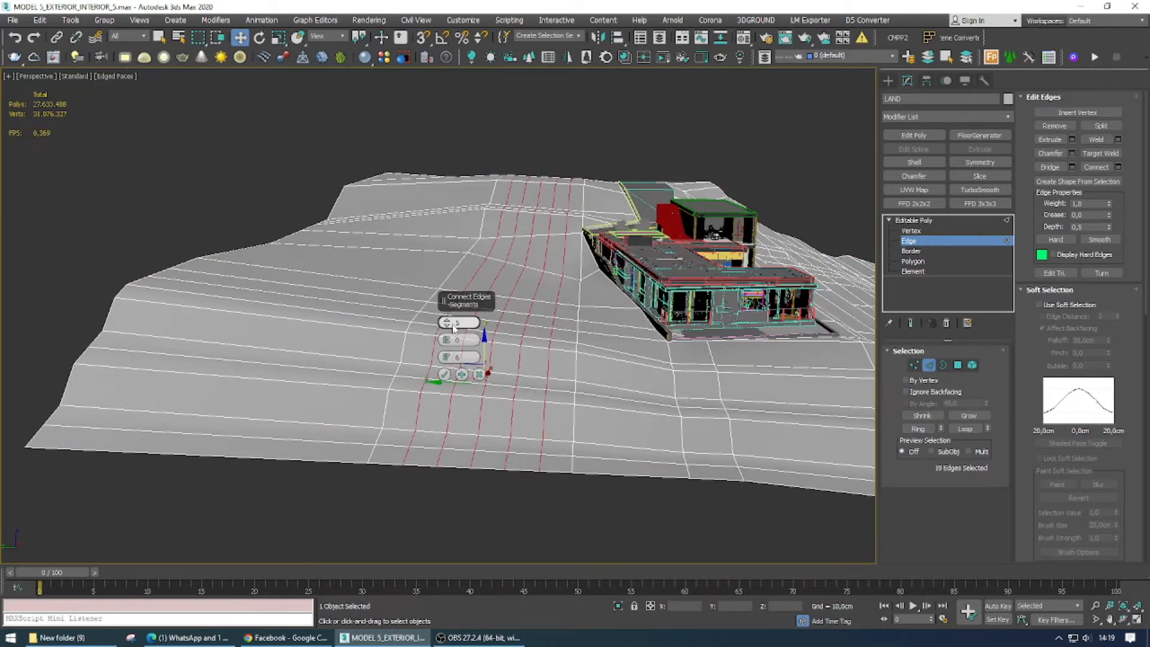
click(444, 374)
Step: Select three neighbouring edge loops in the new terrain strip and raise them slightly into a ridge
scroll(506, 310, up, 3)
middle_drag(542, 309, 553, 259)
click(493, 333)
key(super)
click(550, 156)
ctrl+click(460, 352)
ctrl+click(402, 331)
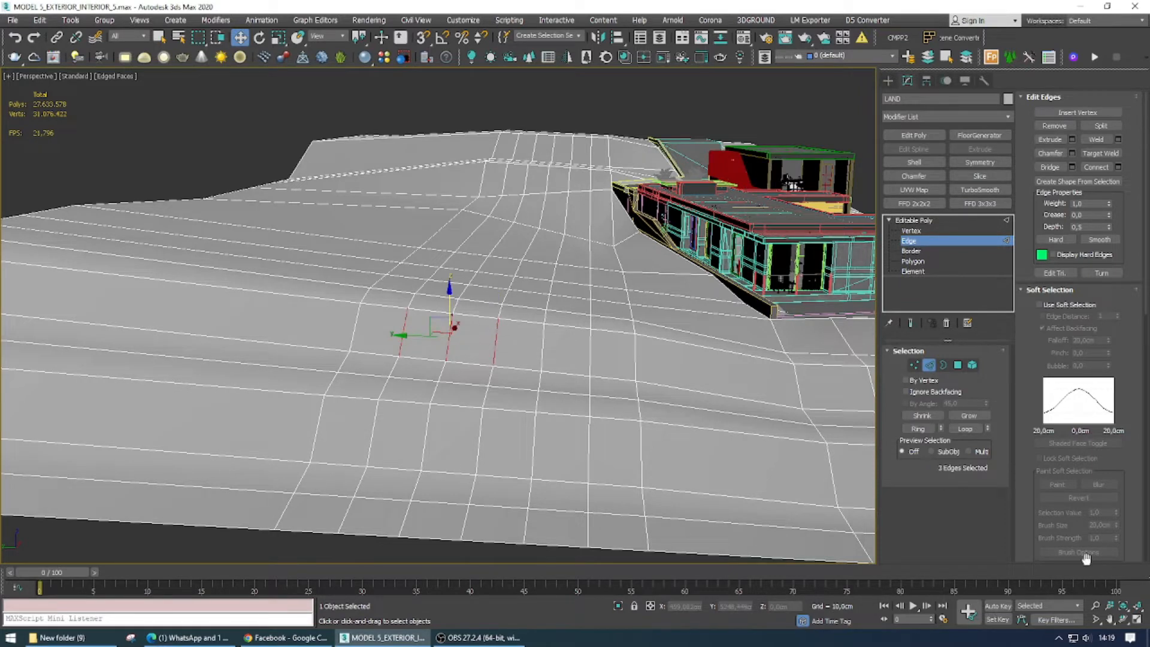
click(965, 429)
scroll(513, 244, up, 1)
drag(515, 209, 520, 194)
Step: Raise the edge loop running past the house's corner slightly, and select a loop along the new ridge
alt+middle_drag(520, 196, 640, 272)
scroll(567, 267, down, 3)
alt+middle_drag(561, 293, 609, 292)
scroll(649, 325, up, 2)
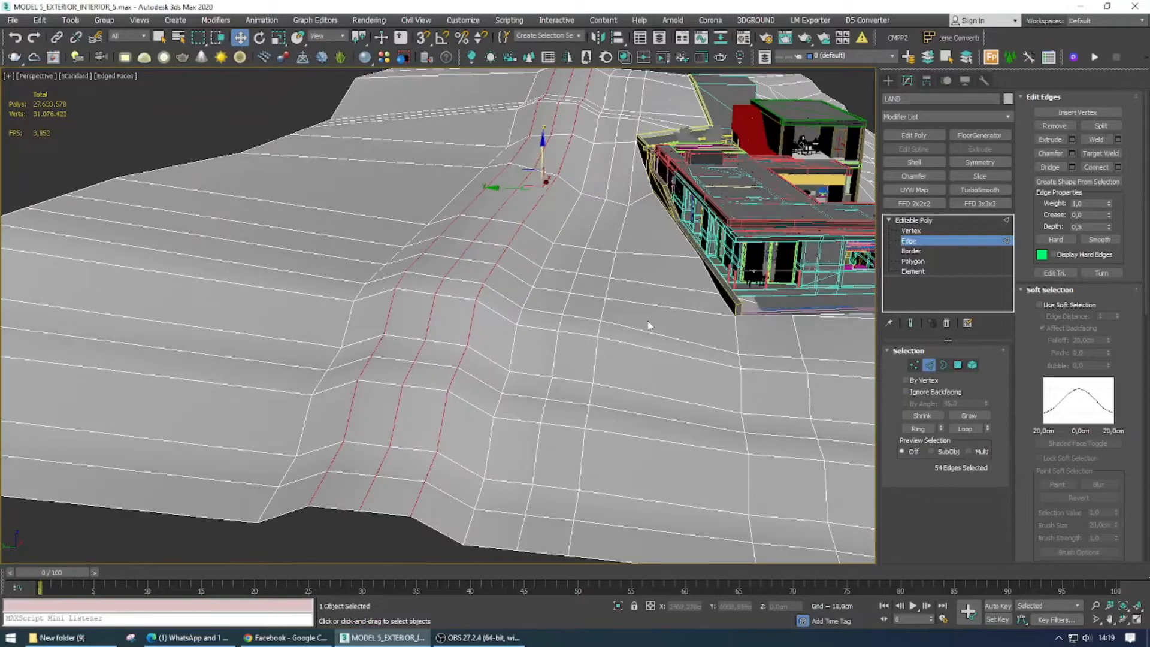
click(595, 330)
click(966, 429)
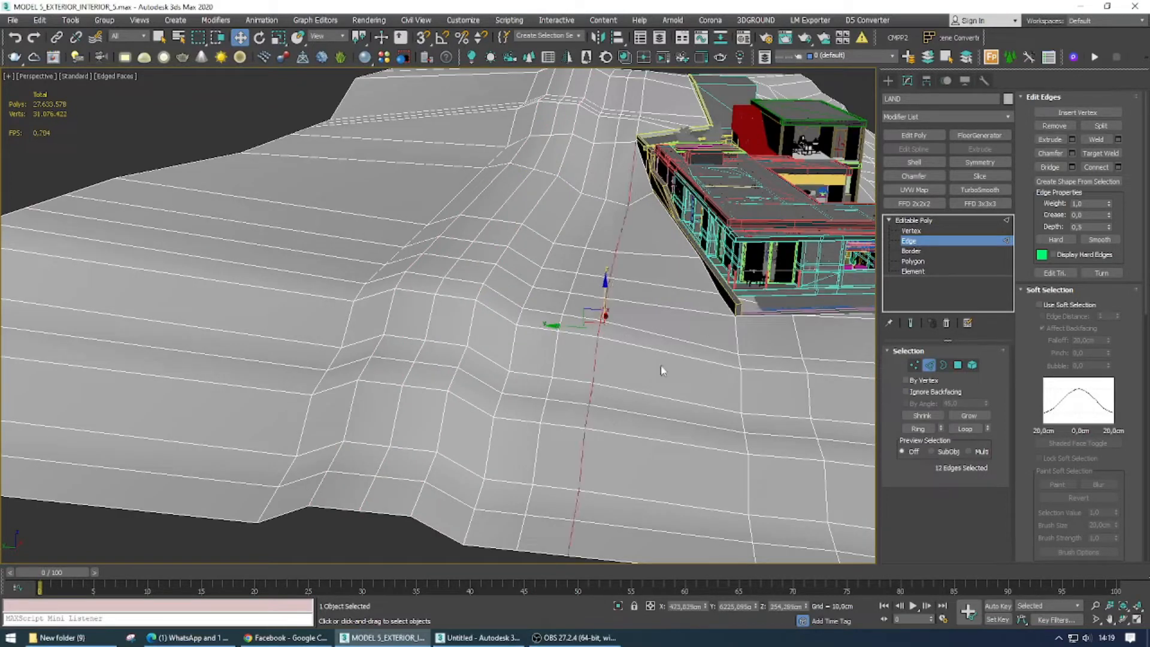
alt+middle_drag(661, 370, 627, 312)
drag(605, 289, 607, 282)
alt+middle_drag(607, 282, 607, 341)
click(555, 318)
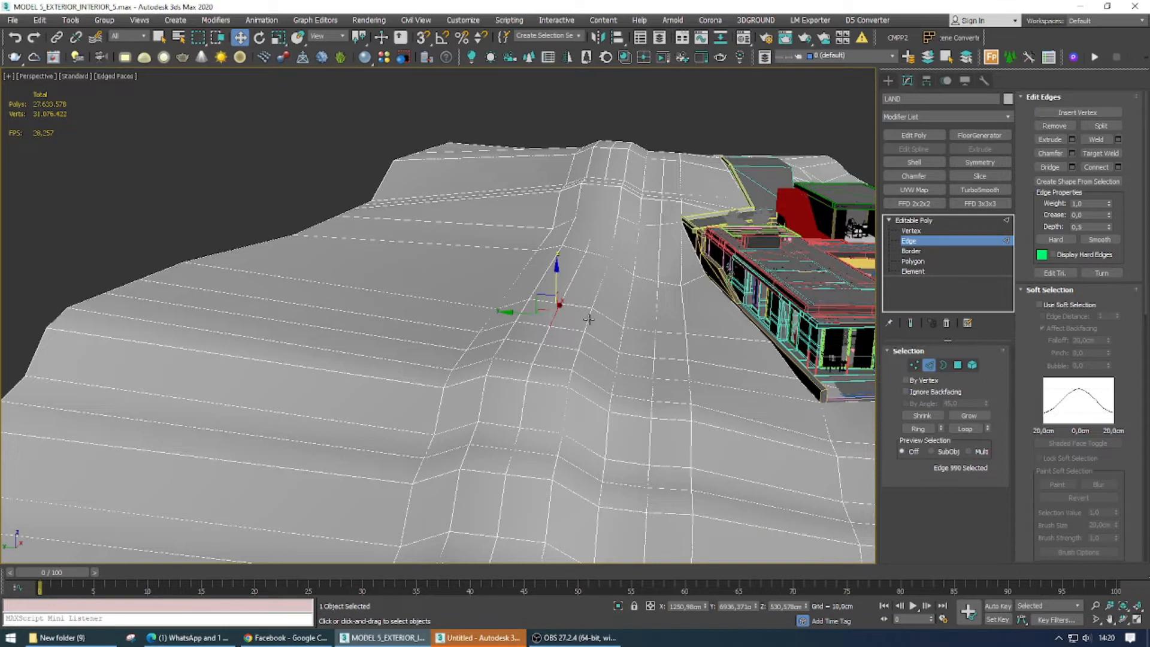
click(966, 428)
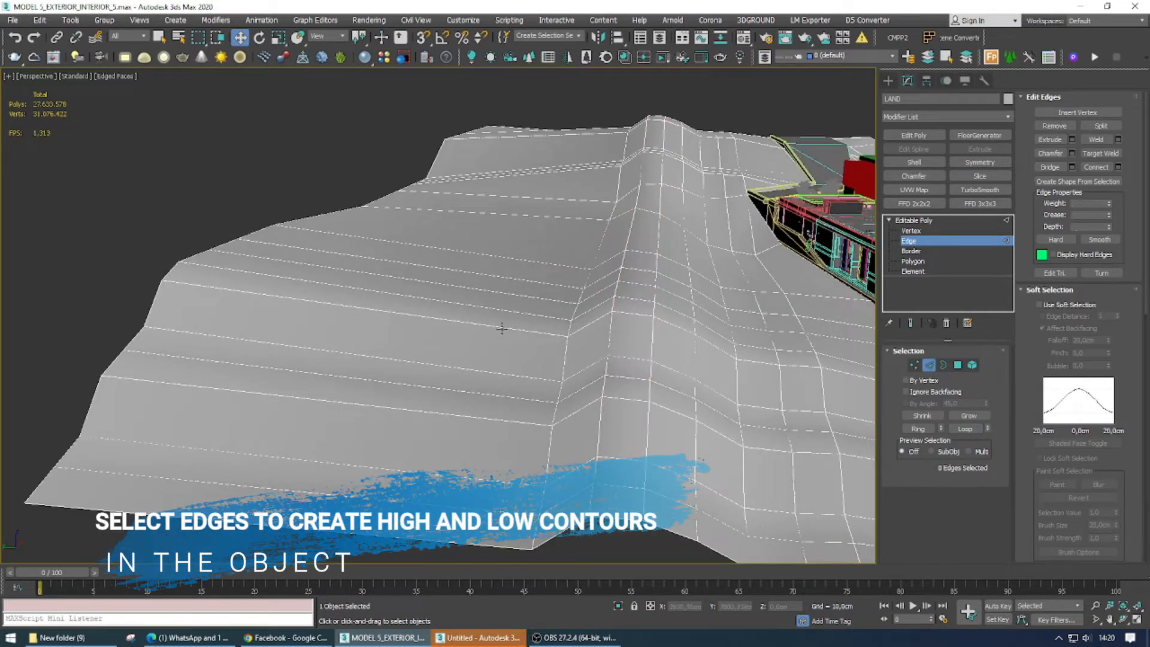
Step: Connect the edge ring across the wide outer terrain strip beyond the ridge with 10 segments
click(496, 327)
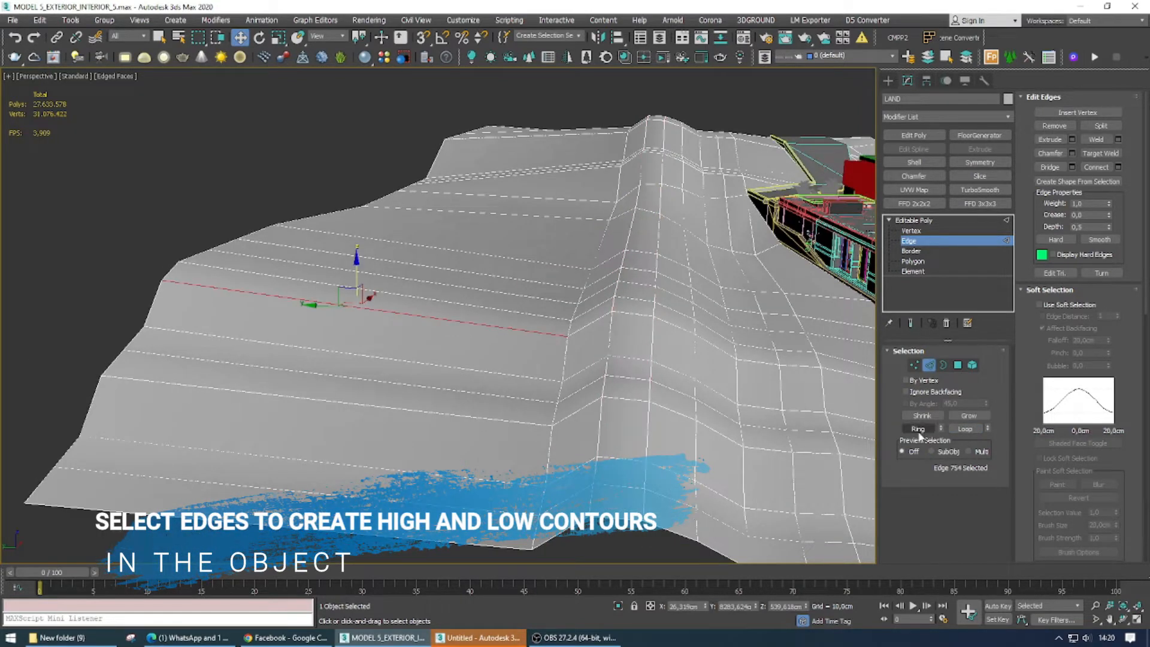
click(918, 428)
right_click(626, 360)
click(524, 399)
right_click(567, 372)
click(447, 359)
drag(447, 325, 458, 310)
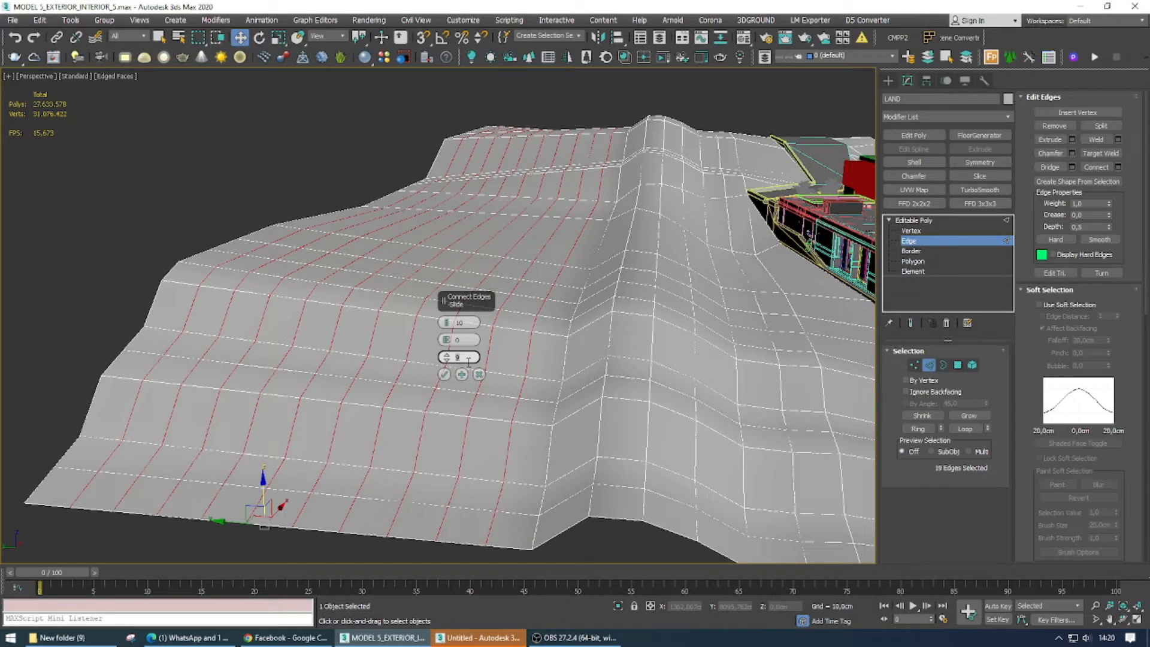
click(444, 374)
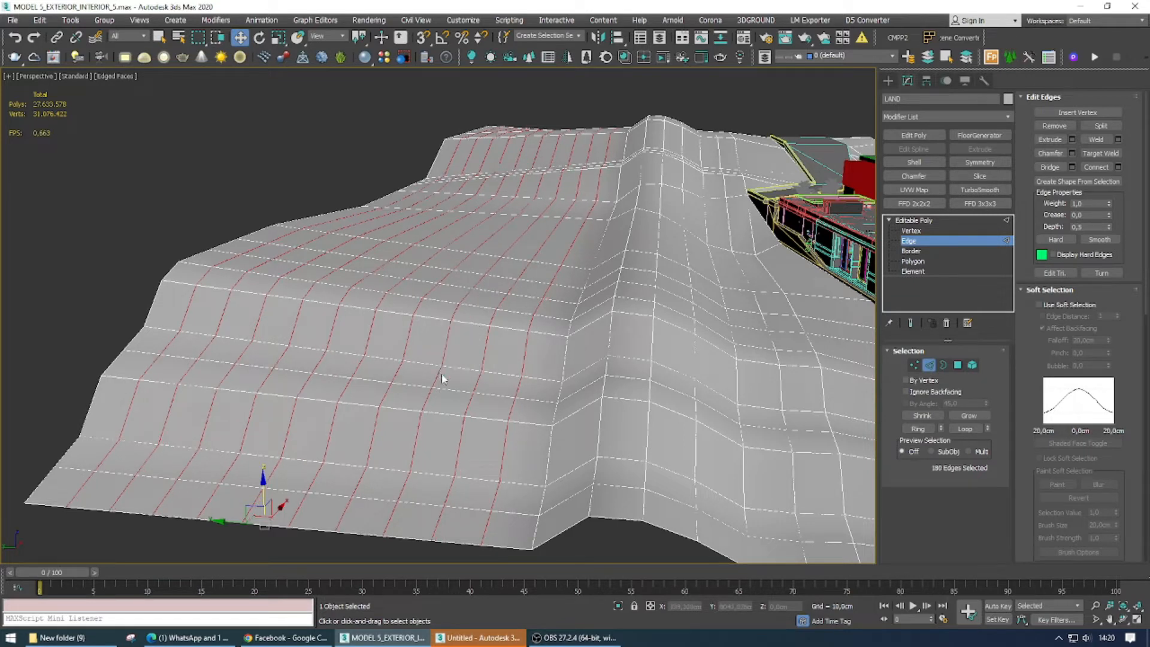
Step: Select two neighbouring edge loops in the newly divided outer strip and raise them slightly
click(489, 332)
ctrl+click(448, 333)
click(972, 428)
drag(544, 198, 547, 191)
Step: Add three more edge loops farther out on the terrain to the selection and raise all of them slightly
alt+middle_drag(547, 191, 654, 250)
middle_drag(654, 250, 820, 186)
click(607, 290)
key(ctrl+z)
ctrl+click(607, 291)
ctrl+click(572, 289)
ctrl+click(537, 283)
click(967, 429)
drag(640, 142, 640, 139)
Step: Select six edge loops near the terrain's outer end and raise them to form another high contour
scroll(642, 156, down, 3)
alt+middle_drag(643, 185, 737, 323)
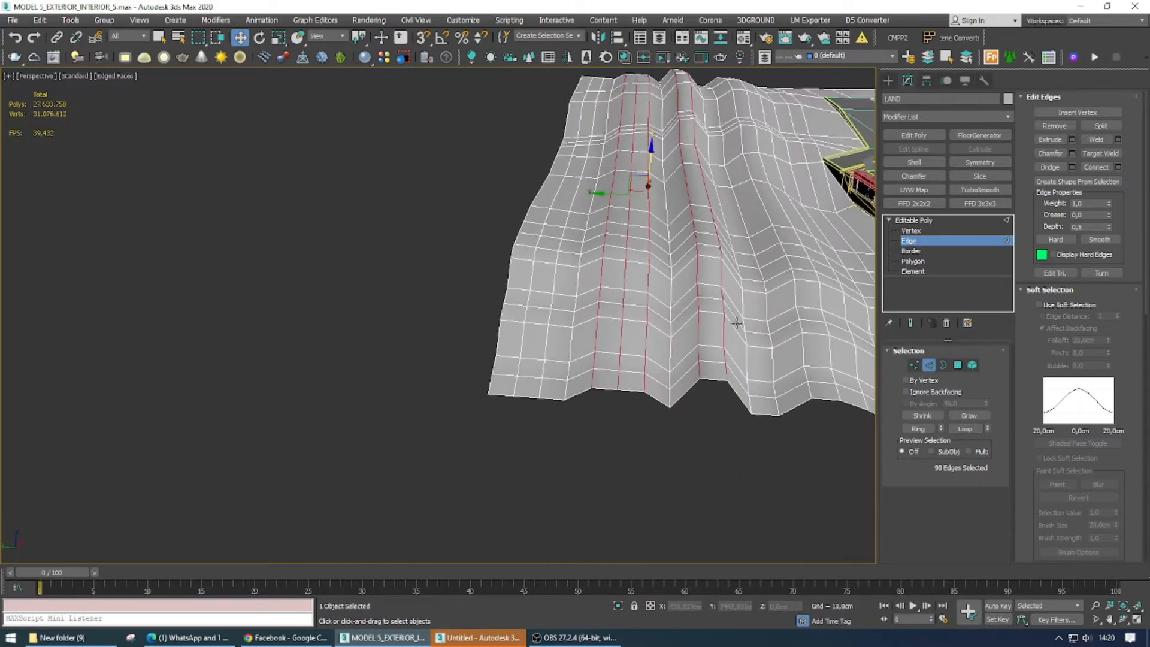
click(622, 337)
click(671, 327)
ctrl+click(646, 341)
ctrl+click(619, 343)
ctrl+click(571, 345)
ctrl+click(547, 340)
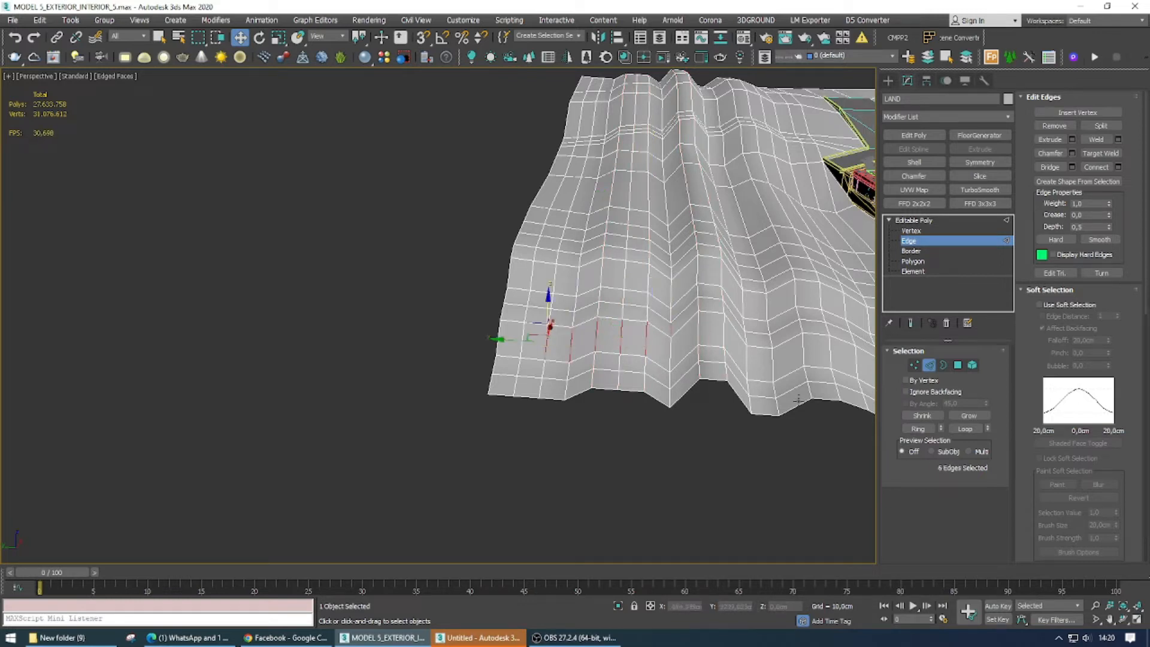
click(965, 429)
alt+middle_drag(635, 251, 600, 217)
drag(611, 157, 614, 131)
Step: Connect the edge ring across the terrain strip in front of the pool with 6 segments
key(alt+w)
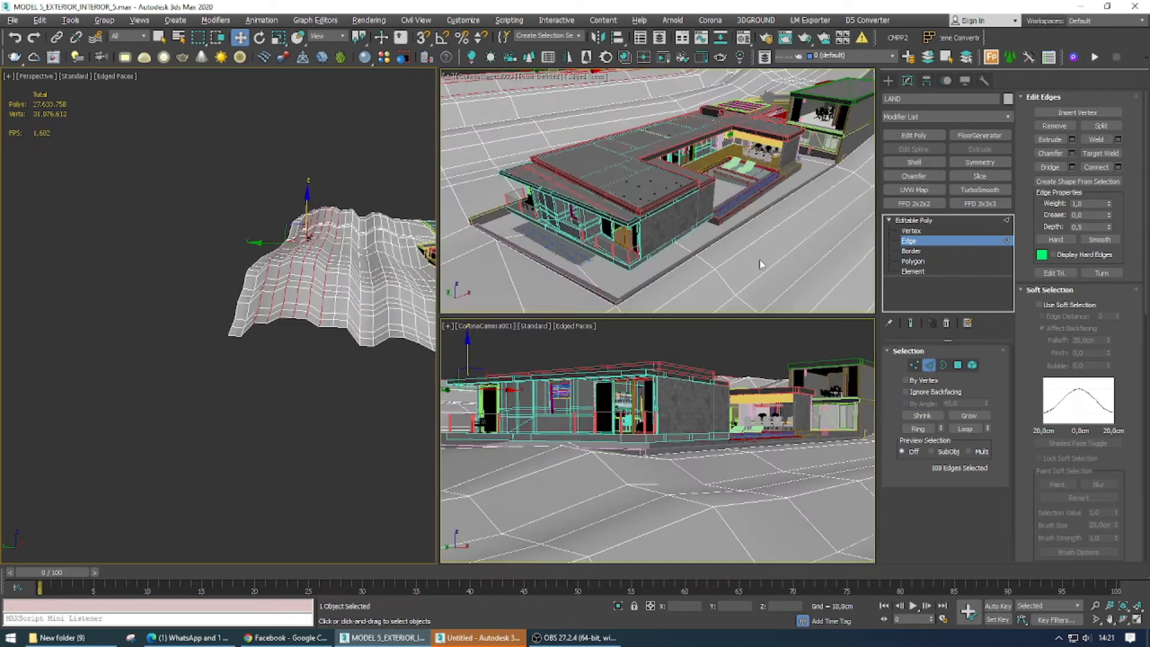
click(791, 222)
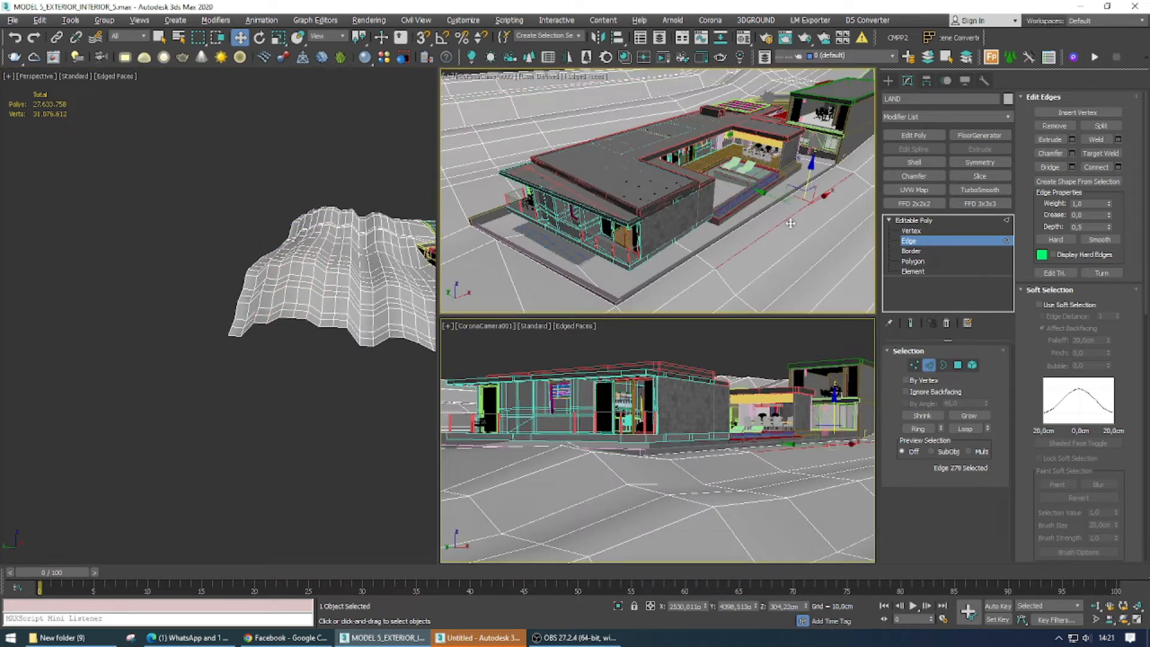
middle_drag(351, 297, 159, 323)
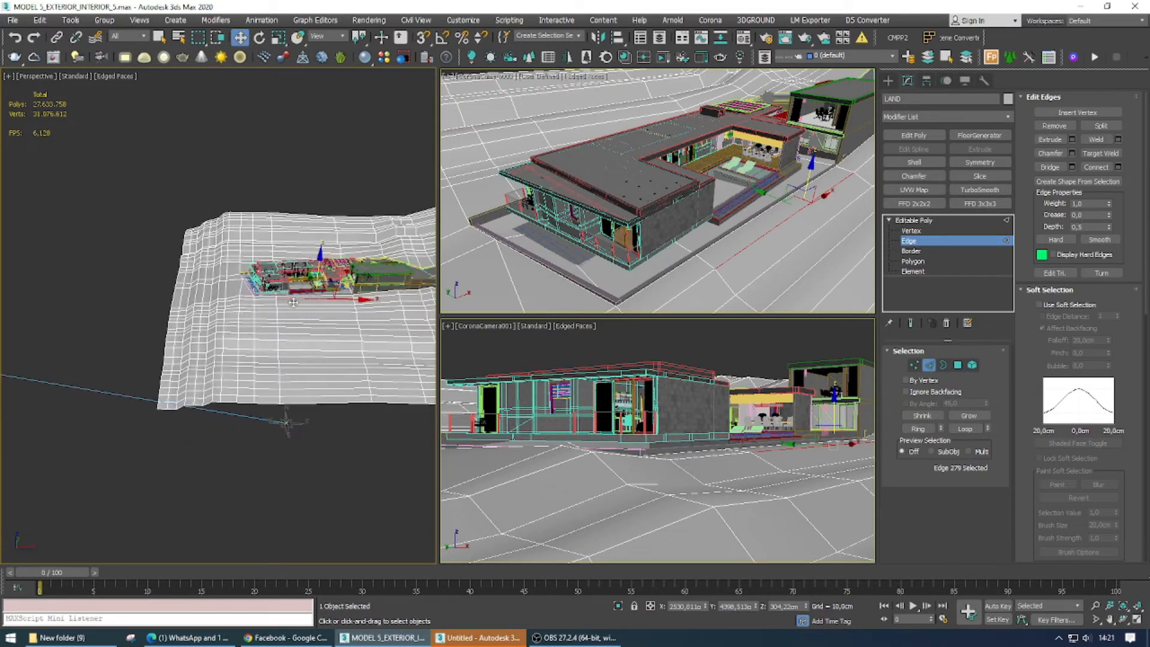
scroll(295, 302, up, 3)
click(932, 430)
right_click(240, 354)
click(219, 378)
drag(228, 327, 228, 335)
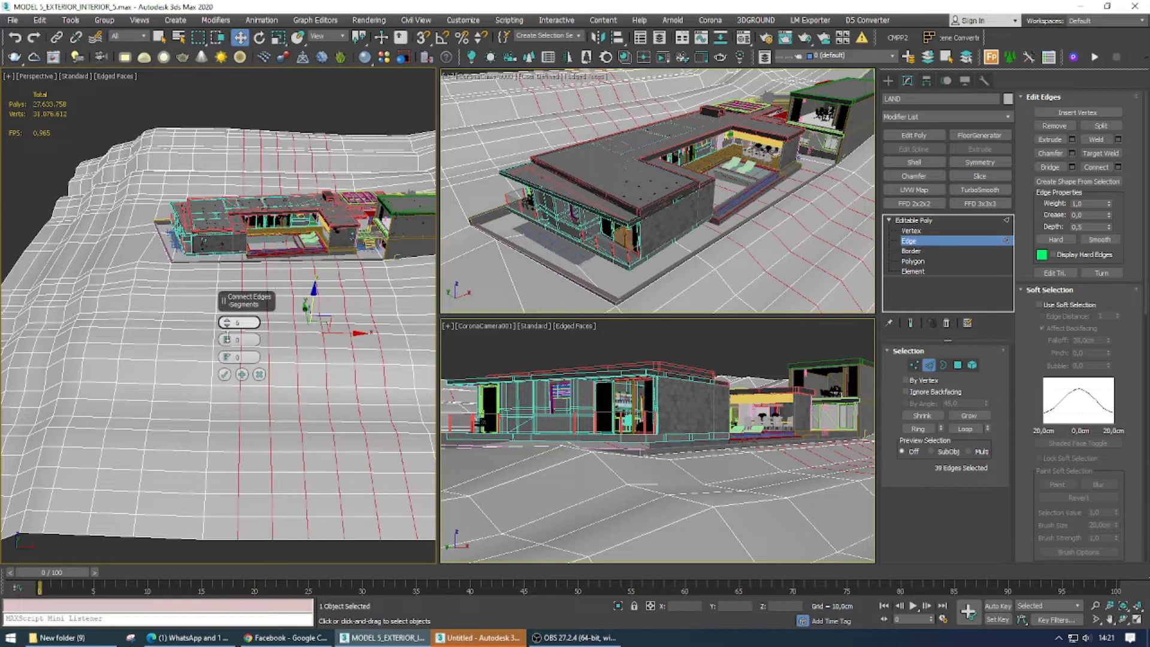
click(224, 374)
Step: Select a terrain polygon on the slope in front of the pool and raise it slightly
scroll(290, 278, up, 3)
key(alt+w)
alt+middle_drag(308, 288, 631, 270)
scroll(630, 274, up, 2)
key(4)
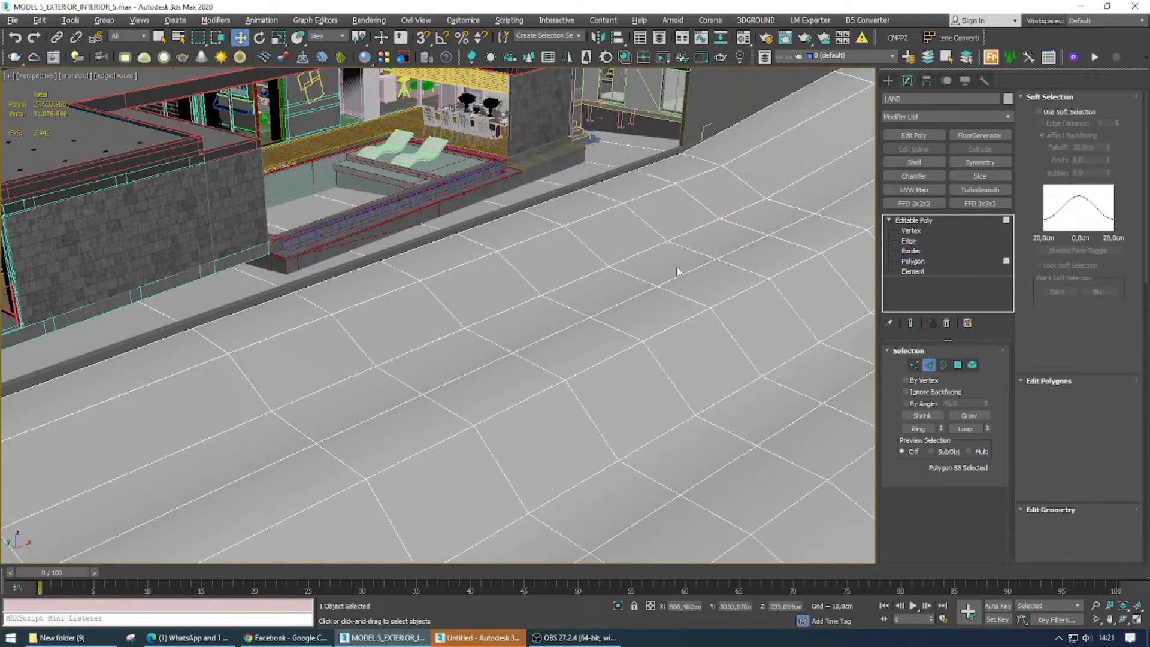
click(514, 239)
click(604, 285)
middle_drag(646, 339, 662, 315)
drag(620, 232, 618, 213)
Step: Connect the edge ring on the slope in front of the taller block with 4 segments
scroll(620, 214, down, 3)
alt+middle_drag(621, 216, 446, 259)
click(803, 226)
scroll(753, 257, down, 4)
alt+middle_drag(753, 257, 856, 379)
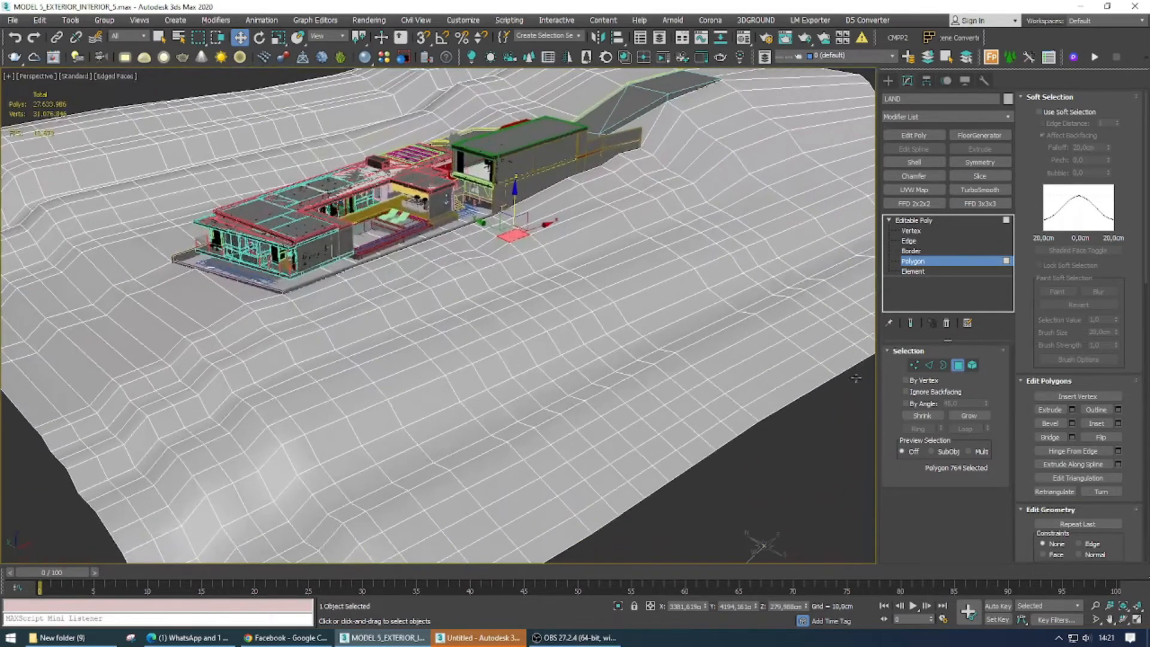
click(928, 366)
right_click(723, 329)
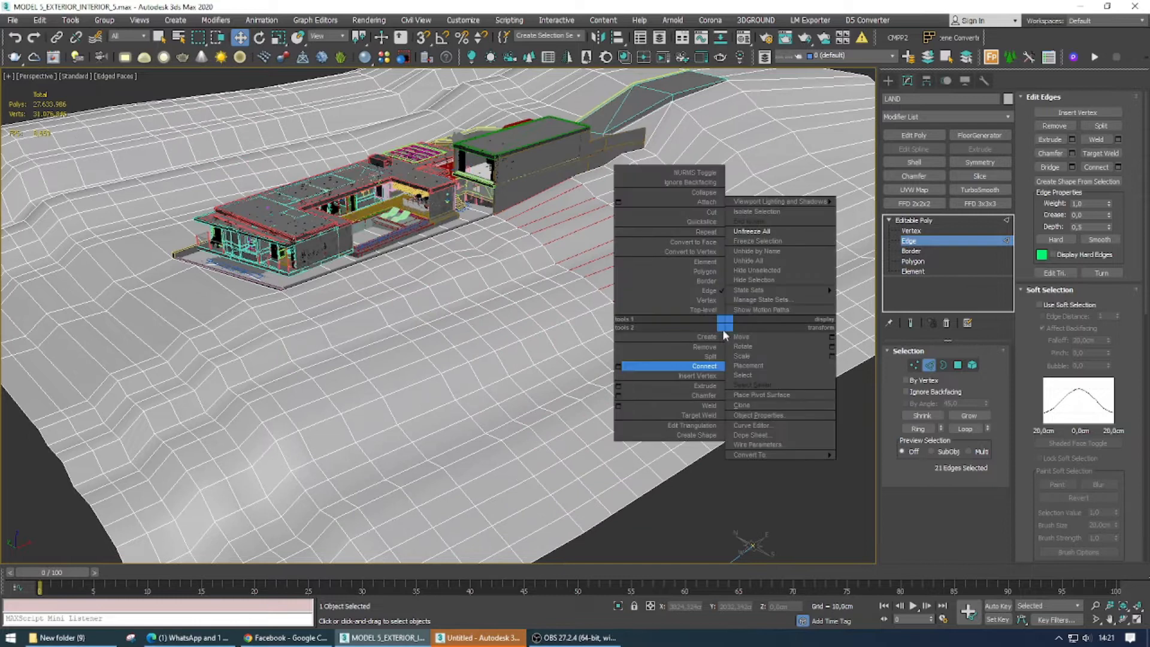
click(619, 366)
alt+middle_drag(779, 327, 658, 336)
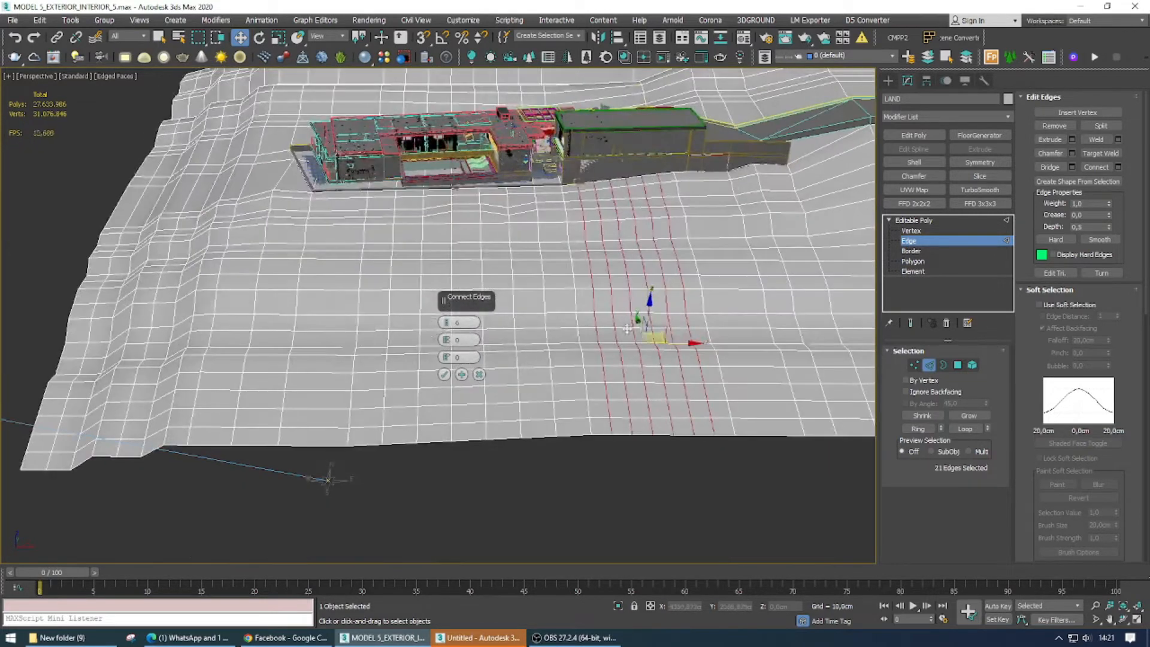
drag(447, 322, 447, 328)
click(444, 375)
Step: Select a terrain polygon beside the taller block and enable soft selection with a 500 cm falloff
alt+middle_drag(455, 360, 584, 249)
scroll(584, 249, up, 5)
click(958, 365)
click(662, 268)
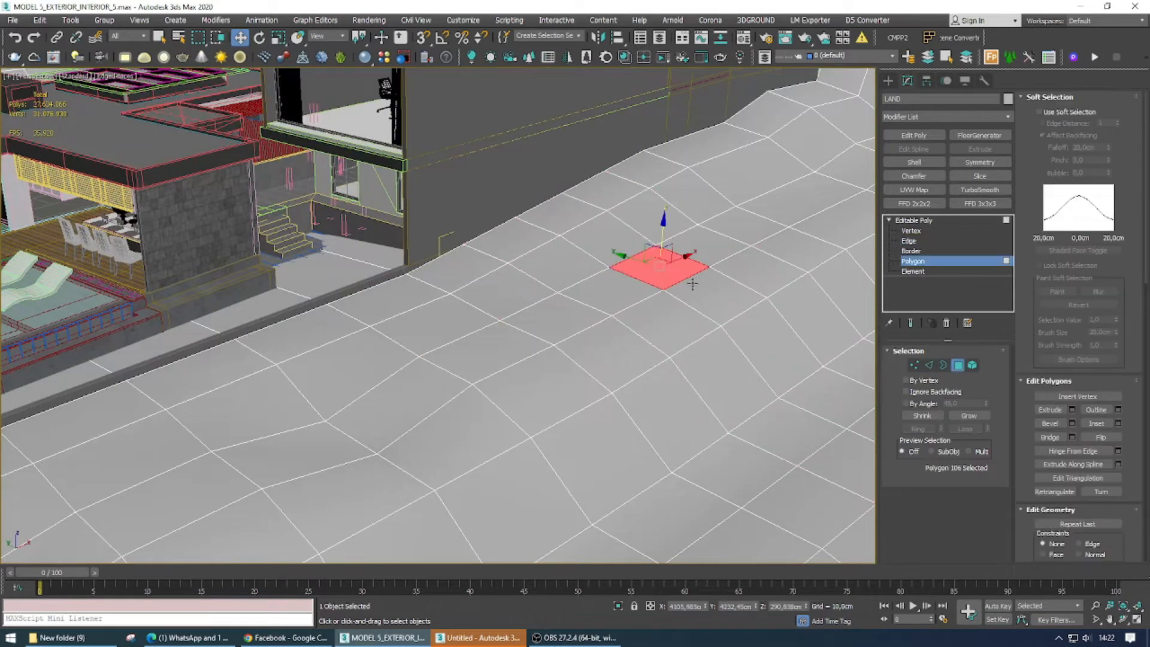
scroll(691, 282, down, 5)
click(1070, 113)
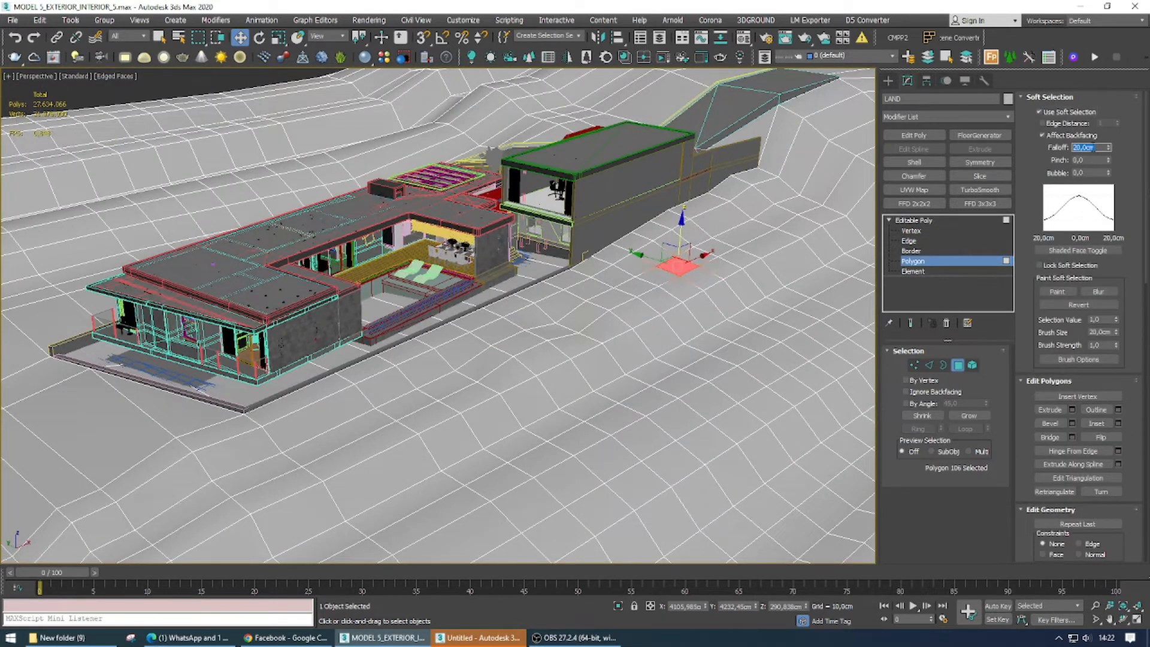
text(500)
key(Return)
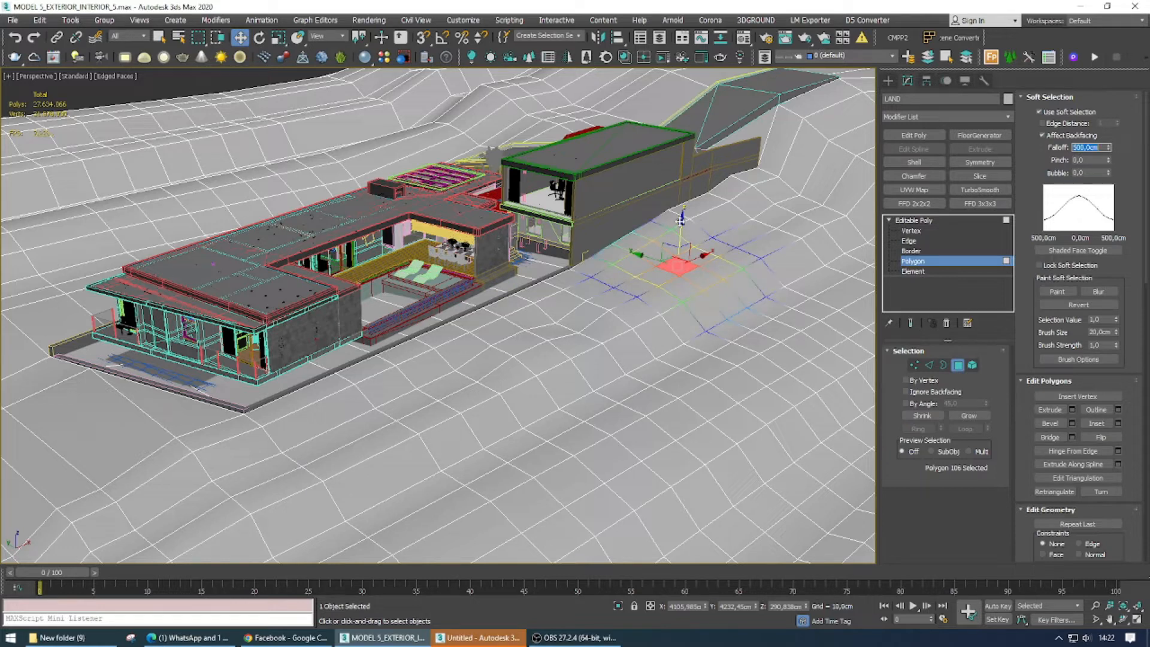
Step: Raise the terrain beside the taller block slightly with soft selection, and select another polygon farther down the slope
click(737, 214)
drag(736, 212, 737, 208)
middle_drag(713, 353, 617, 260)
click(557, 263)
scroll(612, 260, down, 4)
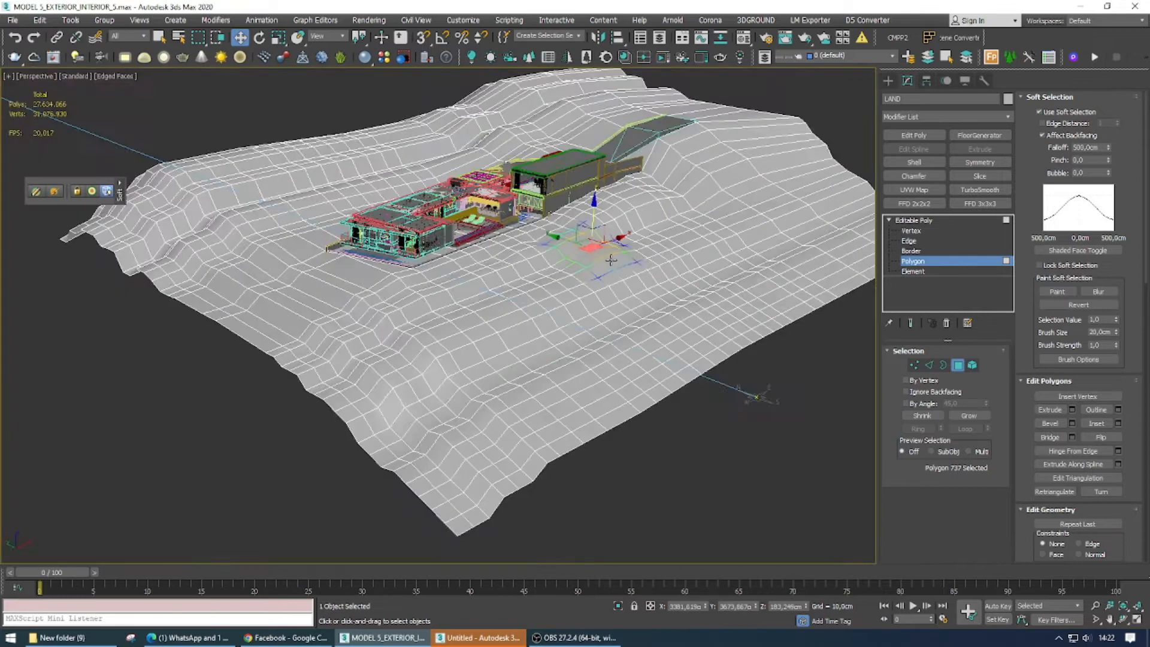
scroll(538, 305, up, 4)
scroll(619, 280, down, 3)
alt+middle_drag(619, 280, 583, 311)
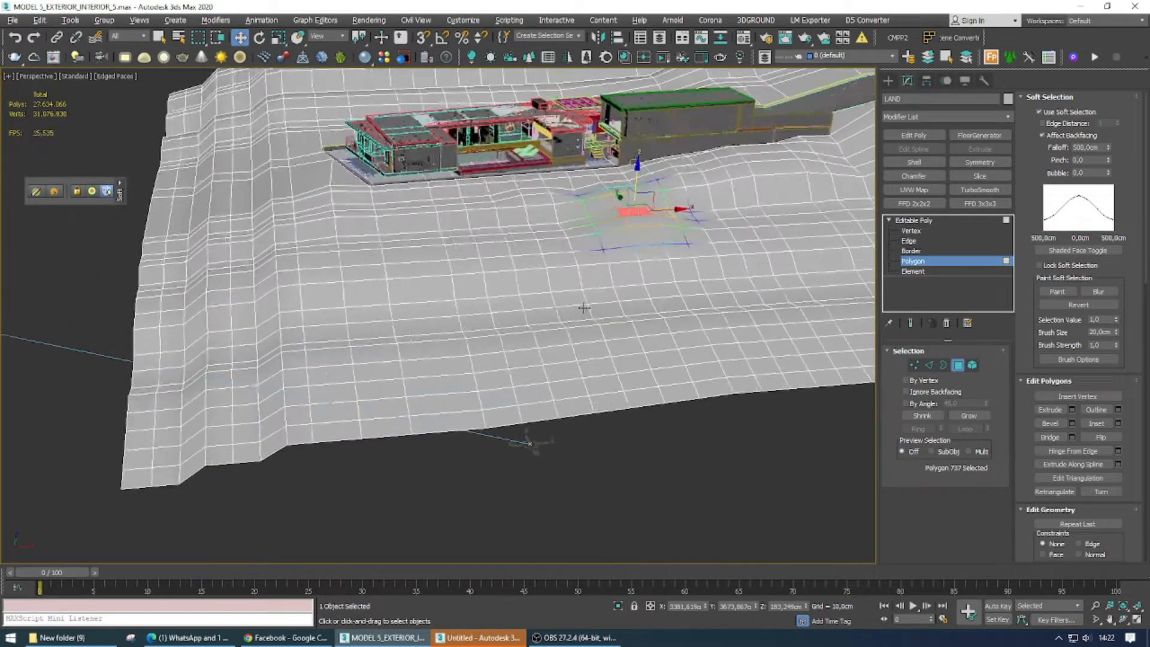
Step: Connect the edge ring down the slope in front of the house with 2 segments, and close the separate Untitled window
click(919, 243)
click(422, 314)
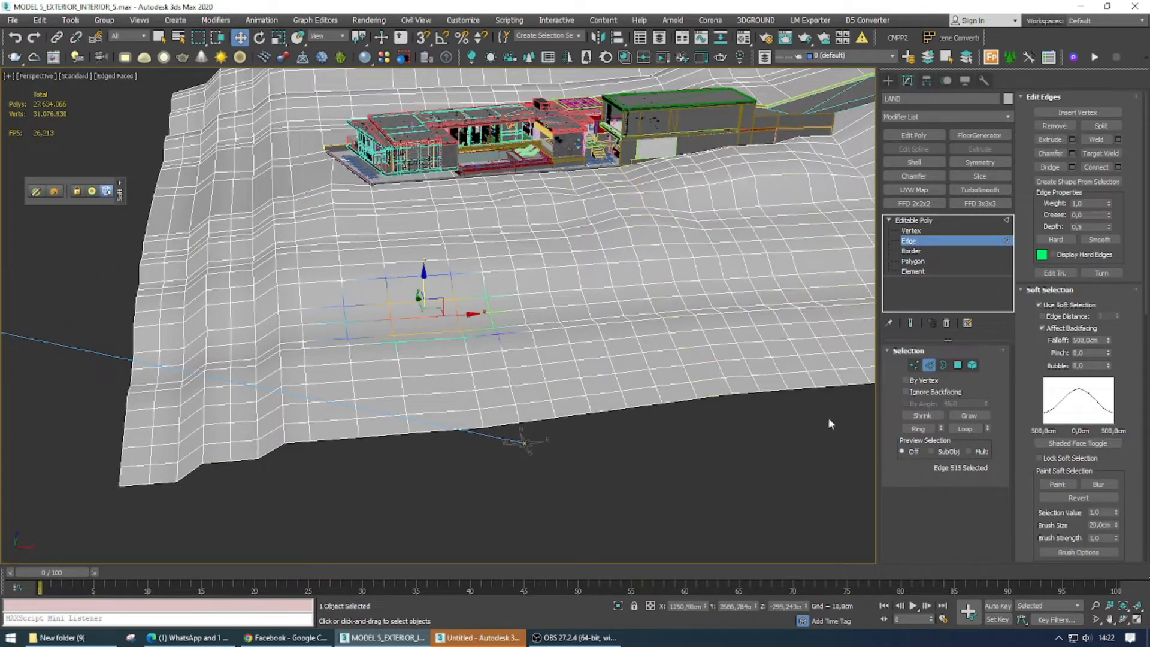
click(918, 429)
right_click(460, 383)
click(357, 428)
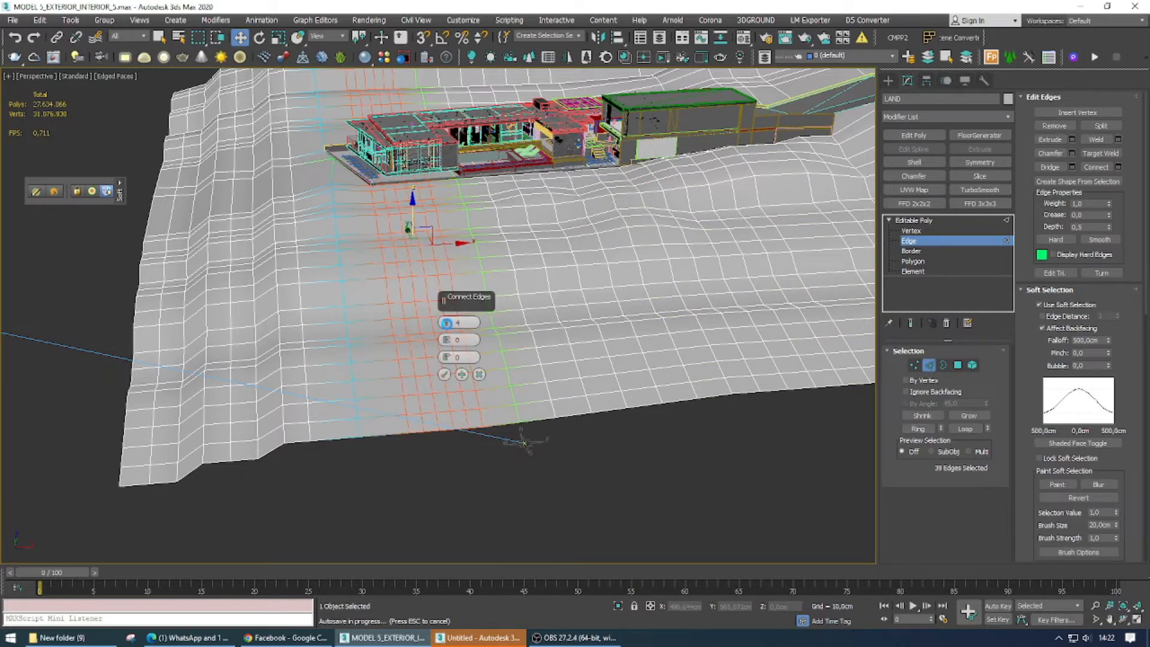
right_click(479, 637)
click(456, 617)
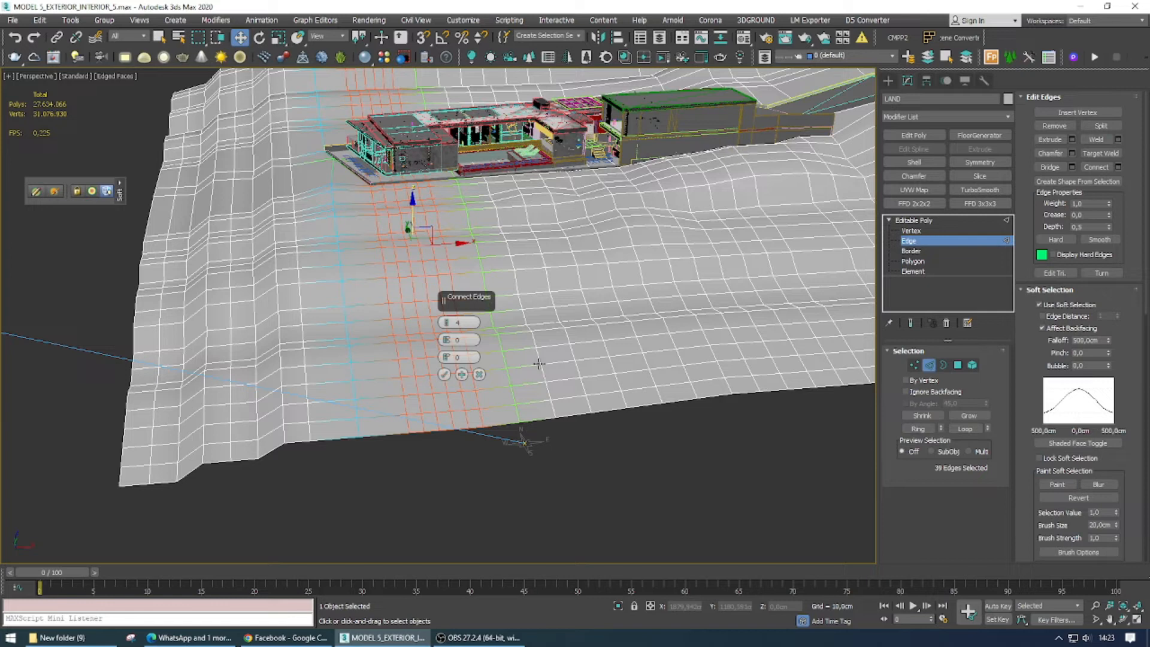
click(448, 326)
click(448, 326)
click(444, 375)
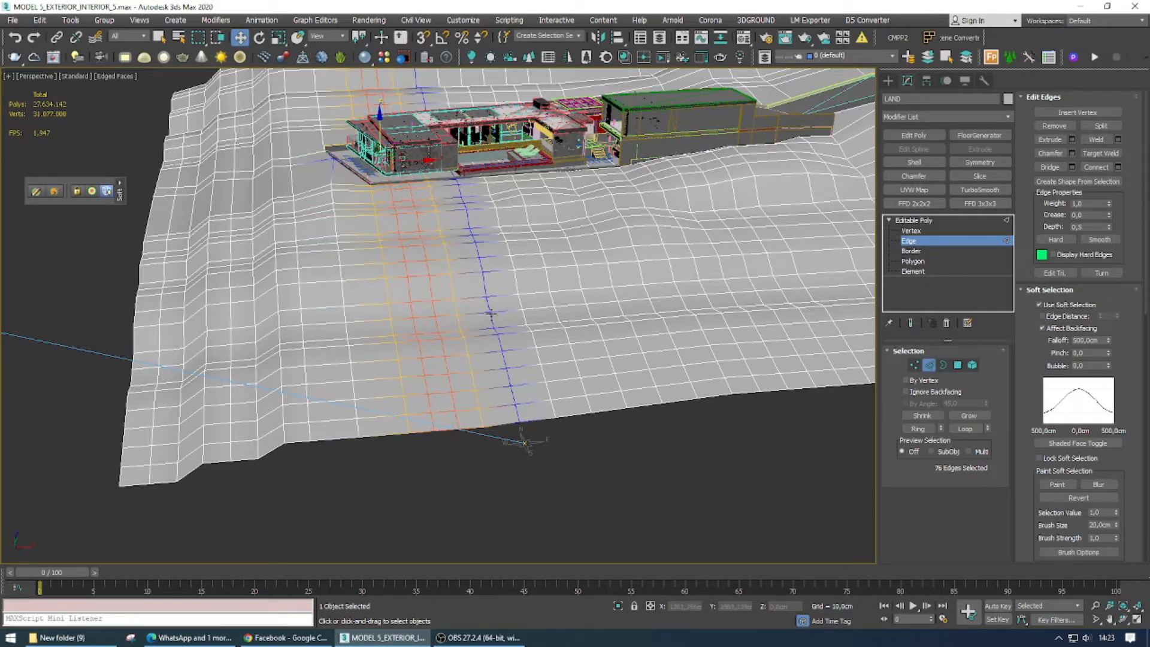
Step: Connect the adjacent edge ring below the house's terrace corner with 1 segment
middle_drag(462, 349, 490, 348)
click(417, 414)
key(alt+r)
right_click(671, 412)
click(570, 413)
click(447, 327)
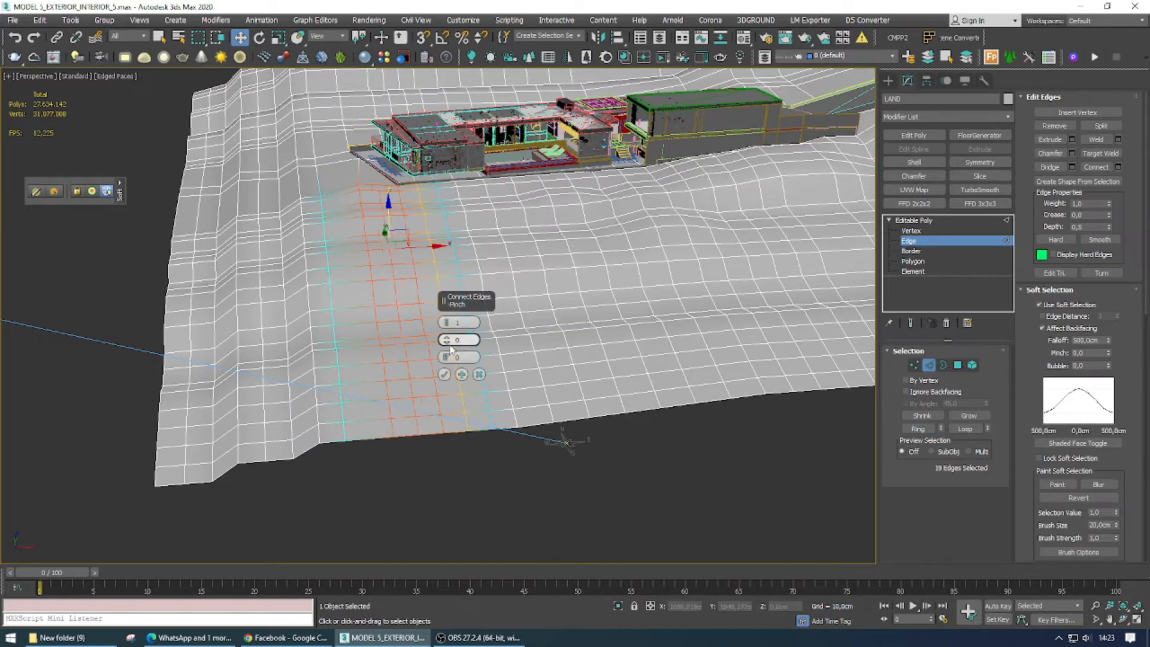
click(444, 375)
Step: Connect the next edge ring toward the terrain's outer ridge with 1 segment
click(362, 371)
click(918, 429)
right_click(486, 343)
click(387, 372)
click(444, 374)
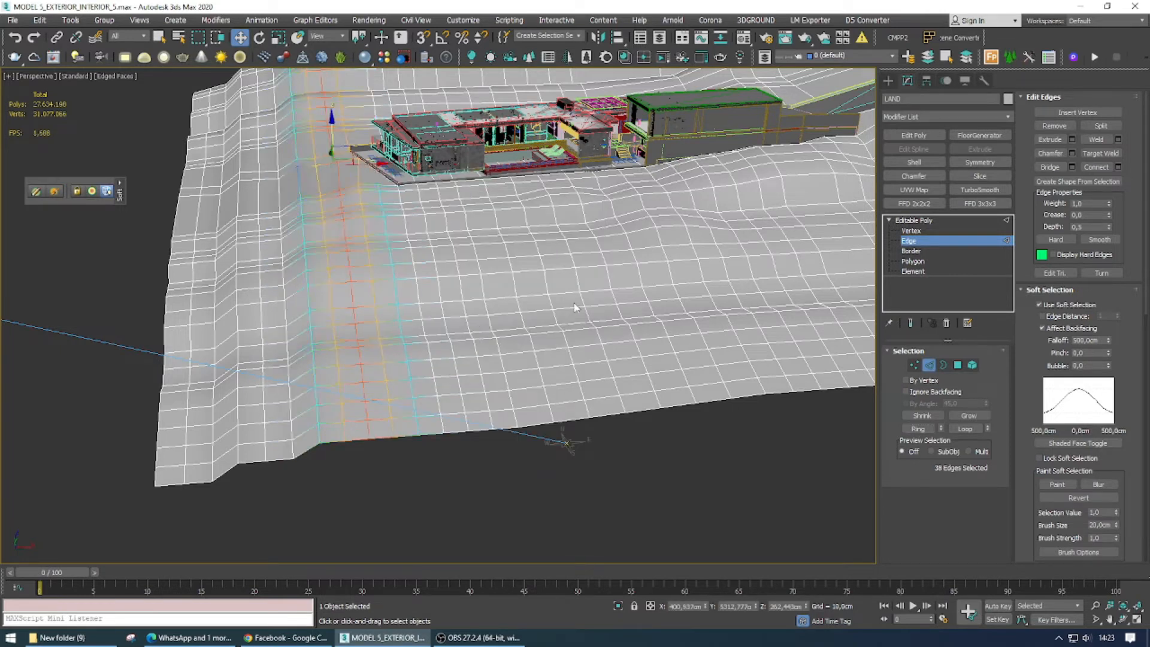
Step: Switch to polygon editing and raise two terrain polygons beyond the terrace corner by about 100 cm each with soft selection
alt+middle_drag(578, 307, 526, 221)
scroll(514, 226, up, 4)
click(410, 254)
key(4)
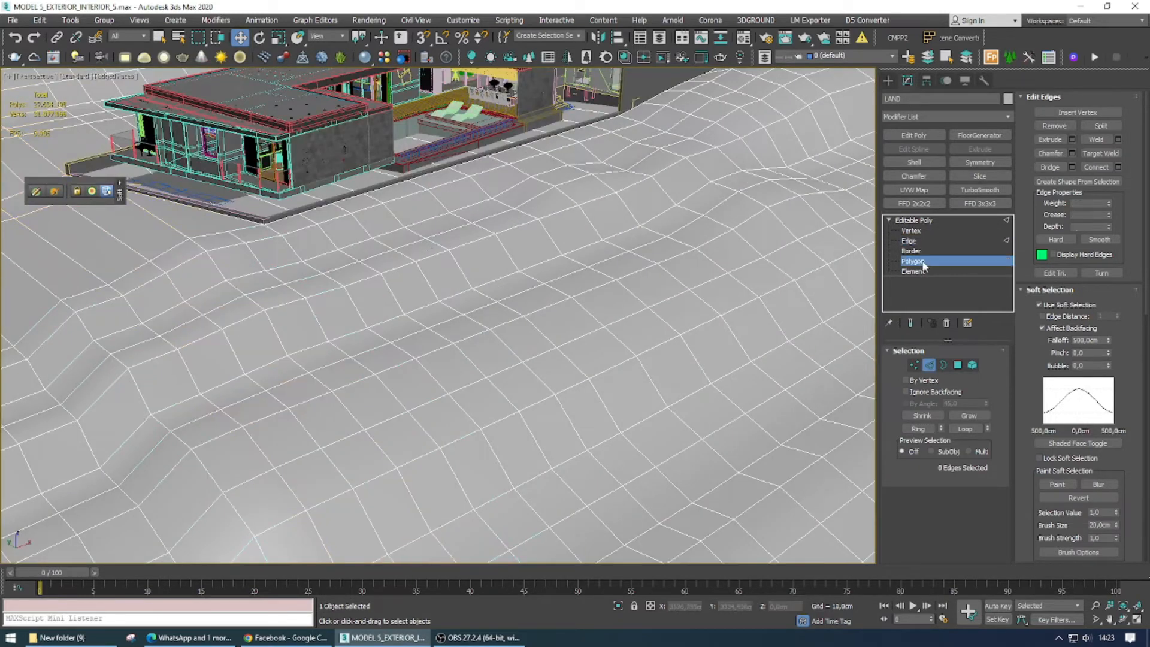
click(428, 245)
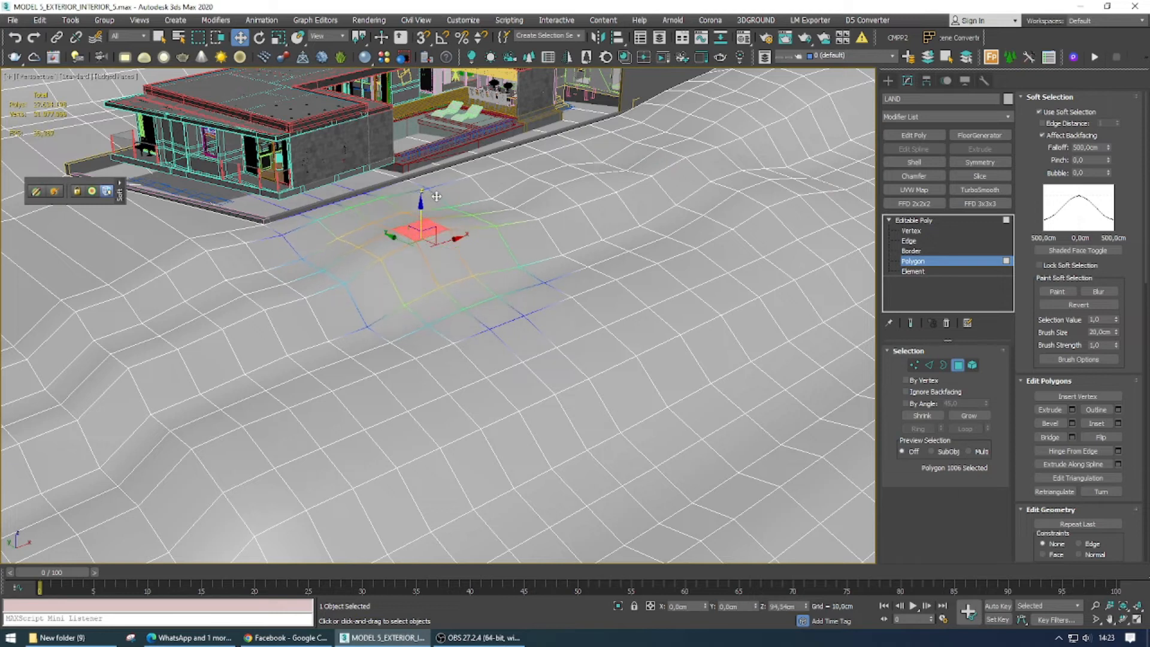
middle_drag(621, 304, 531, 323)
click(531, 317)
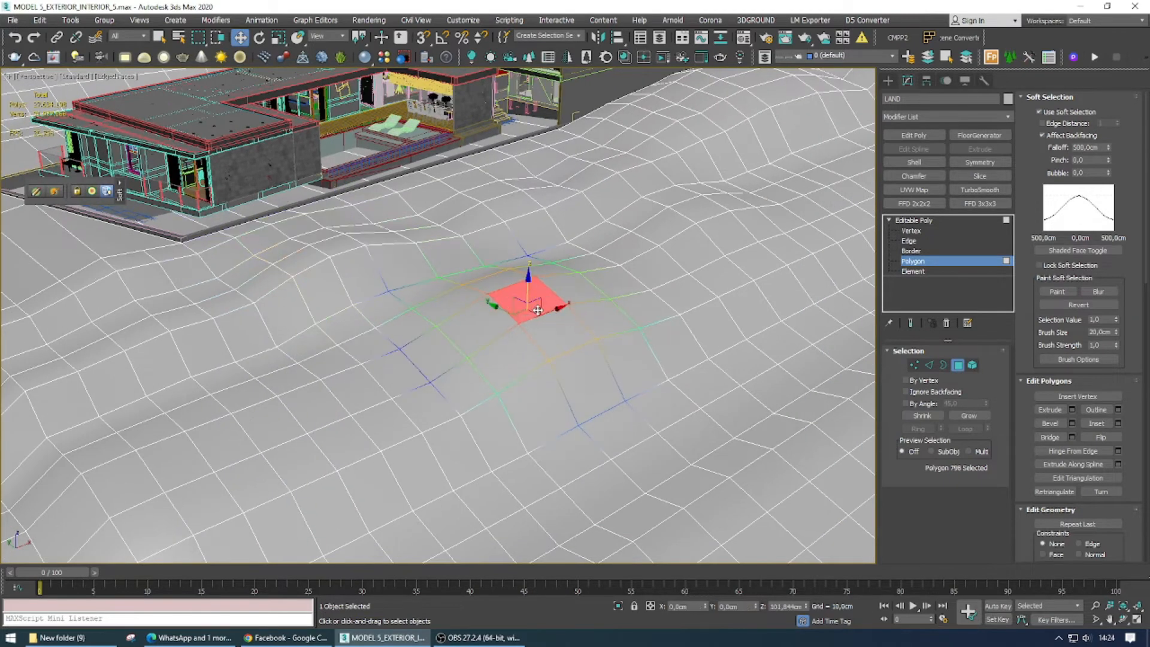
Step: Restore the four-viewport layout and raise polygons on the slope in front of the terrace with soft selection
scroll(527, 300, down, 4)
click(386, 353)
key(alt+w)
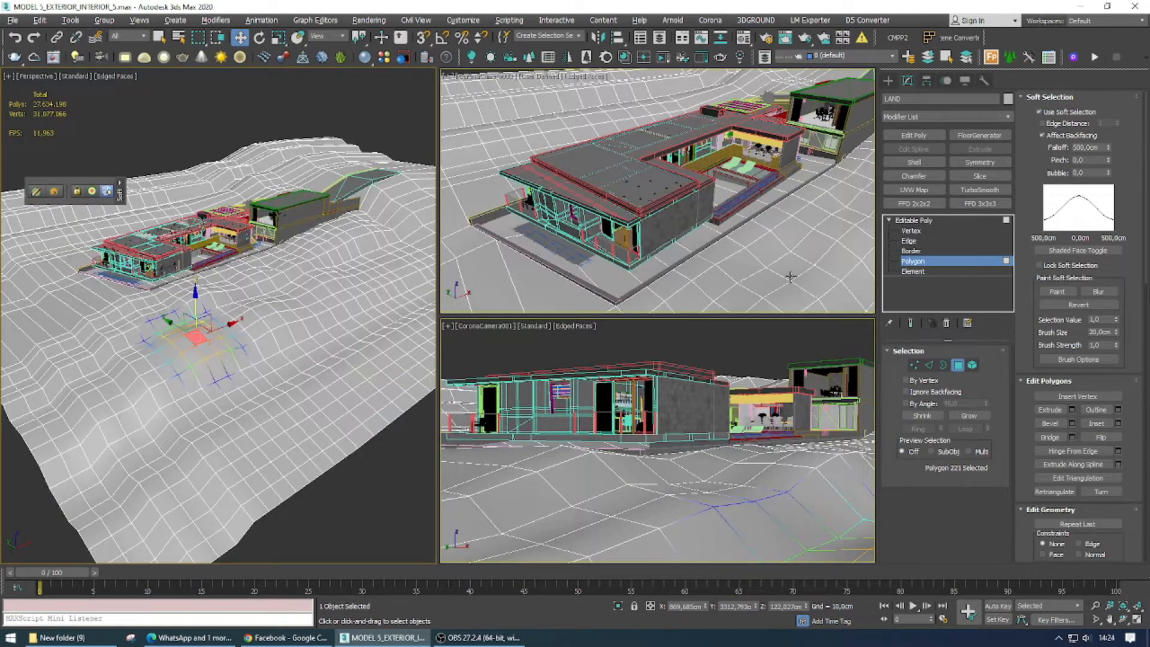
scroll(148, 308, up, 4)
click(181, 304)
drag(181, 284, 185, 273)
scroll(185, 275, down, 3)
middle_drag(185, 275, 178, 259)
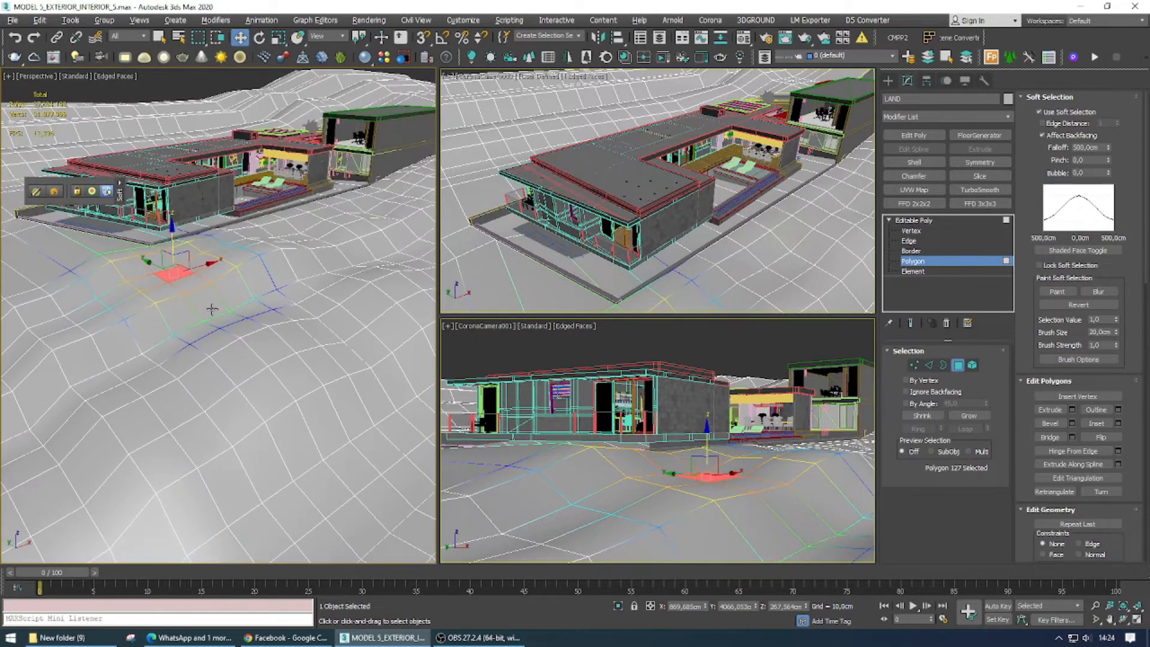
click(245, 330)
drag(245, 294, 257, 278)
Step: Raise further polygons on the open slope away from the terrace to form gentle mounds
alt+middle_drag(348, 306, 251, 312)
scroll(334, 288, down, 3)
scroll(323, 287, up, 4)
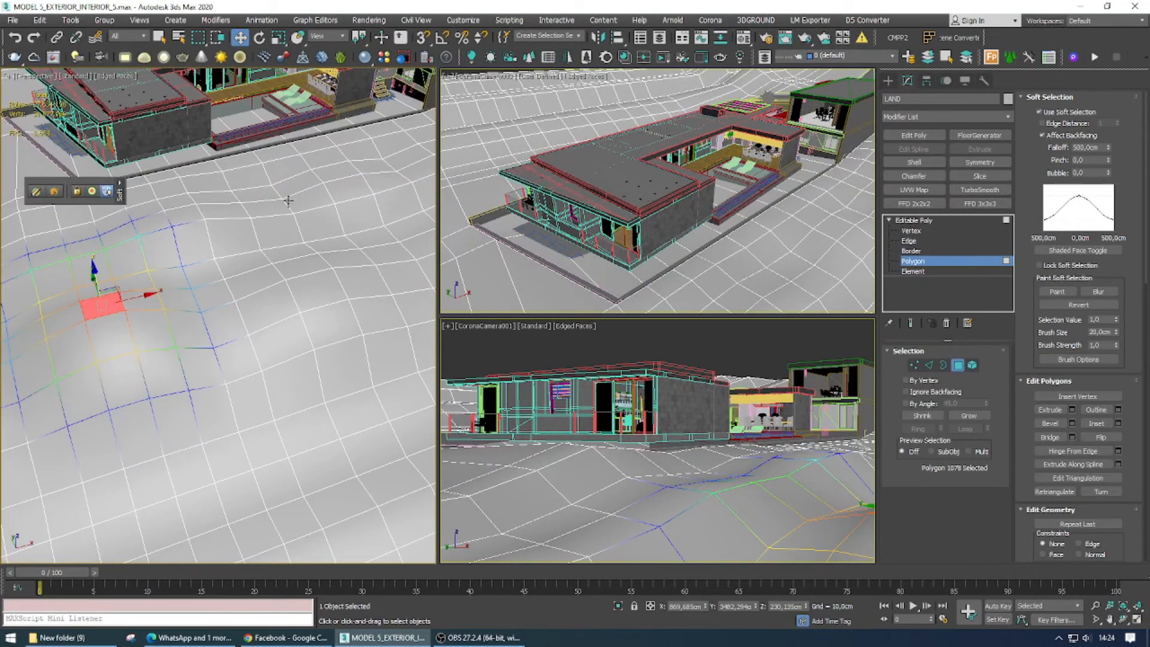
click(264, 197)
middle_drag(341, 231, 280, 246)
click(235, 312)
drag(235, 312, 241, 298)
alt+middle_drag(258, 258, 340, 245)
middle_drag(341, 245, 377, 230)
drag(131, 366, 129, 347)
middle_drag(211, 358, 259, 332)
Step: Reshape the slope alongside the pool side of the house by moving several soft-selected polygons vertically
alt+middle_drag(260, 333, 184, 326)
middle_drag(356, 355, 266, 331)
drag(297, 337, 299, 319)
click(349, 279)
drag(350, 278, 337, 290)
scroll(349, 314, up, 3)
alt+middle_drag(349, 313, 312, 288)
drag(153, 321, 158, 306)
Step: Switch to edge editing and connect the edge ring running from the front slope along the rear of the house
scroll(158, 305, down, 5)
alt+middle_drag(157, 305, 480, 334)
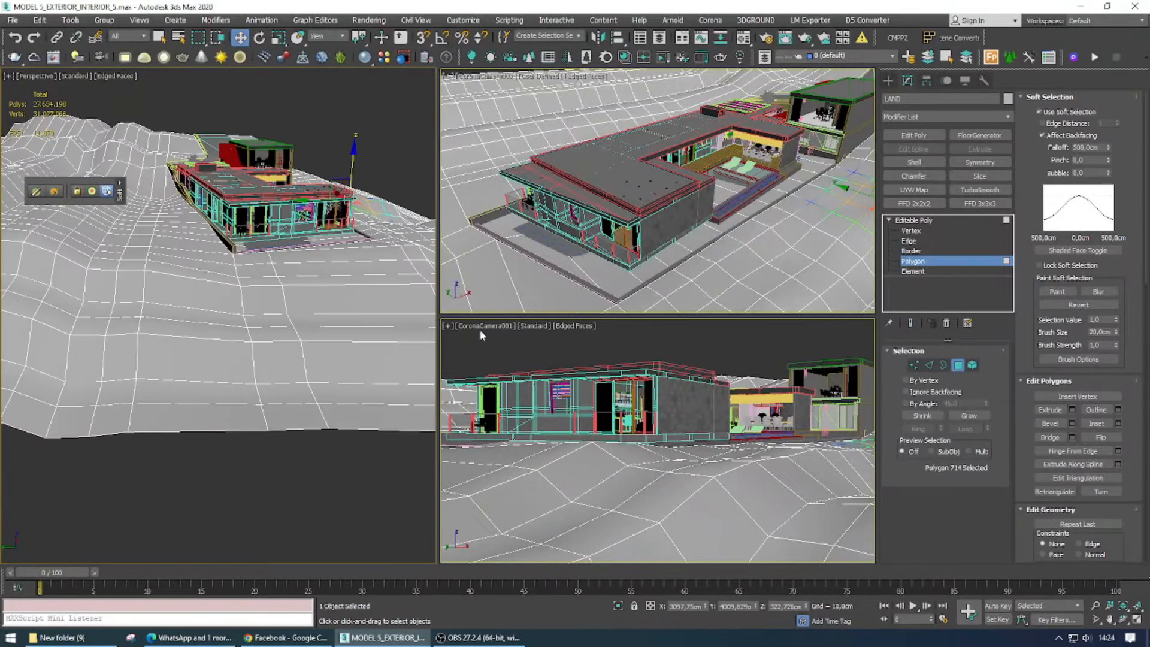
click(919, 243)
click(165, 338)
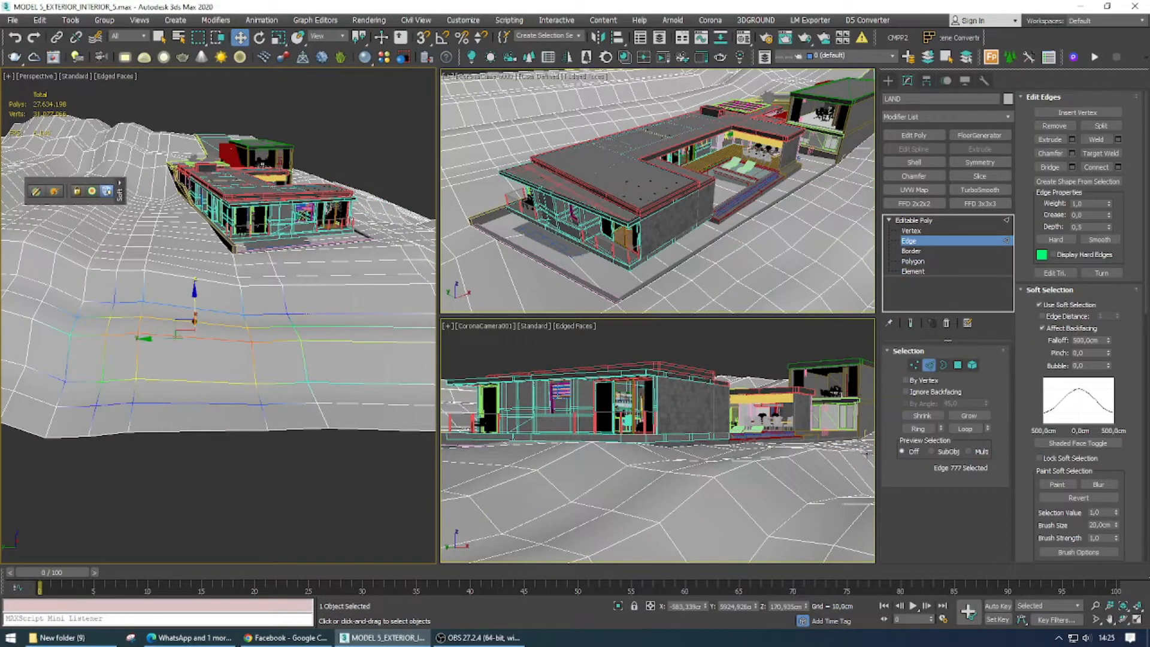
click(920, 429)
right_click(287, 354)
click(288, 385)
alt+middle_drag(186, 203, 198, 251)
alt+middle_drag(171, 154, 209, 188)
alt+middle_drag(167, 244, 200, 276)
scroll(199, 276, up, 5)
click(224, 374)
scroll(278, 317, down, 4)
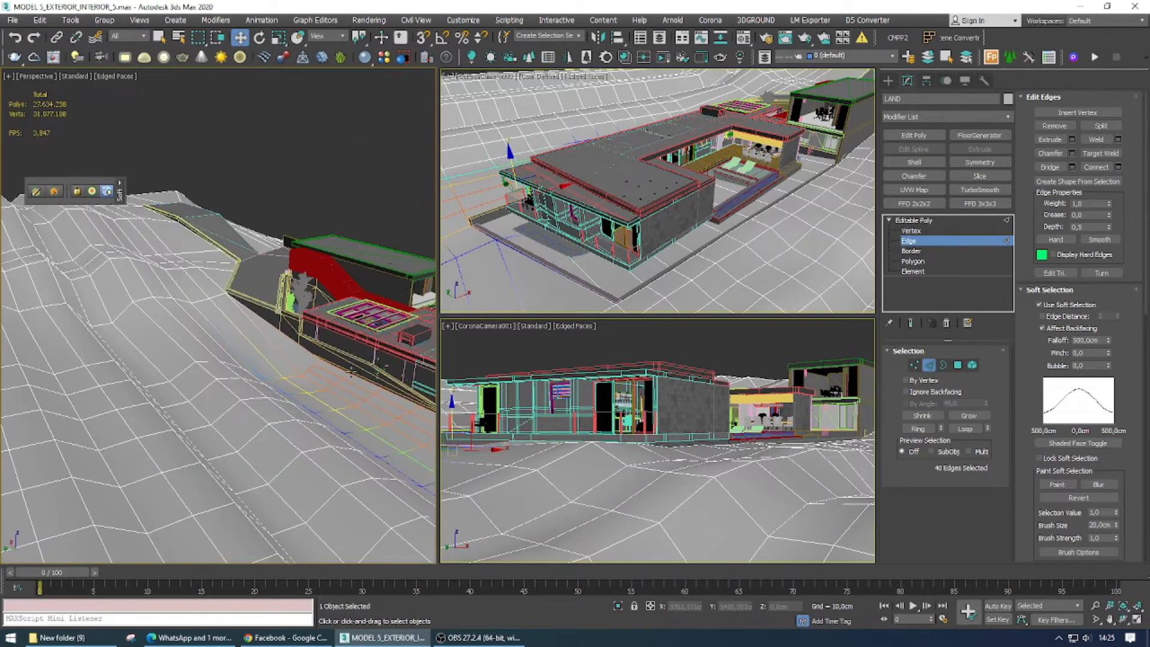
Step: Connect three selected vertices beside the rear wall of the house, using wireframe display to reach them
middle_drag(280, 330, 282, 300)
click(915, 365)
scroll(302, 360, up, 5)
key(F3)
click(240, 417)
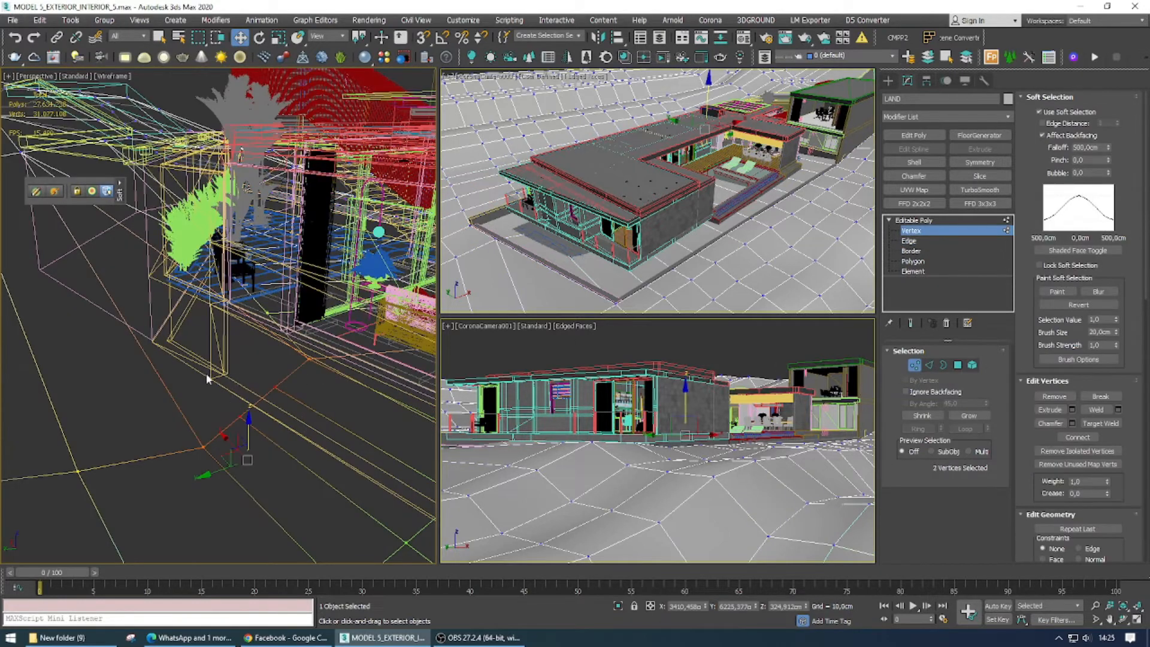
alt+middle_drag(207, 380, 187, 268)
ctrl+click(106, 224)
right_click(156, 249)
click(147, 292)
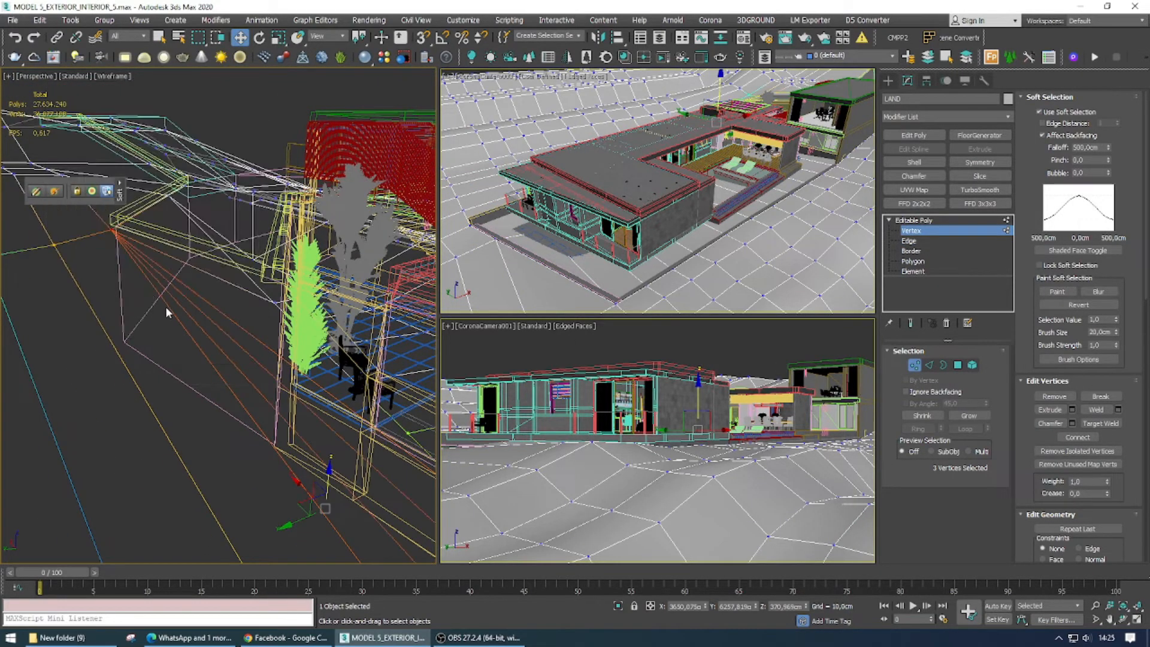
key(F3)
Step: Connect the selected terrain edges beside the rear of the house with an adjusted segment count
scroll(167, 309, down, 6)
key(2)
scroll(227, 285, up, 3)
key(ctrl+shift+e)
alt+middle_drag(246, 388, 317, 214)
click(227, 321)
click(225, 374)
Step: Turn off soft selection and connect the edge rings on both sides of the ramp beside the taller block with 3 segments
scroll(251, 251, down, 4)
scroll(274, 181, up, 5)
click(273, 191)
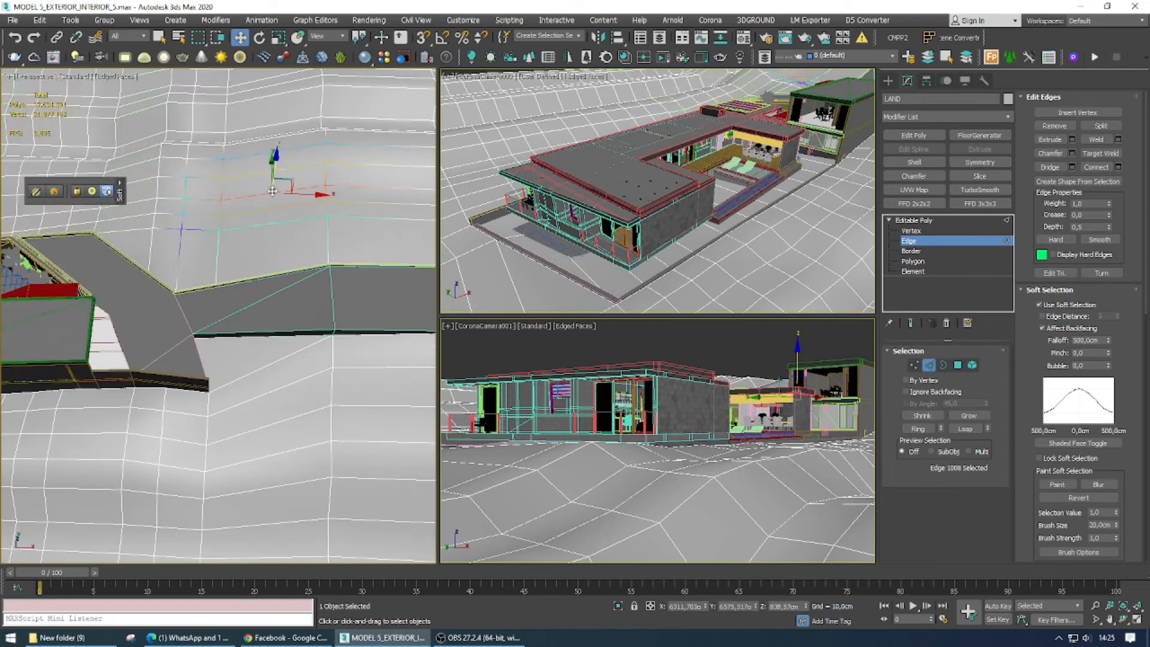
click(1092, 308)
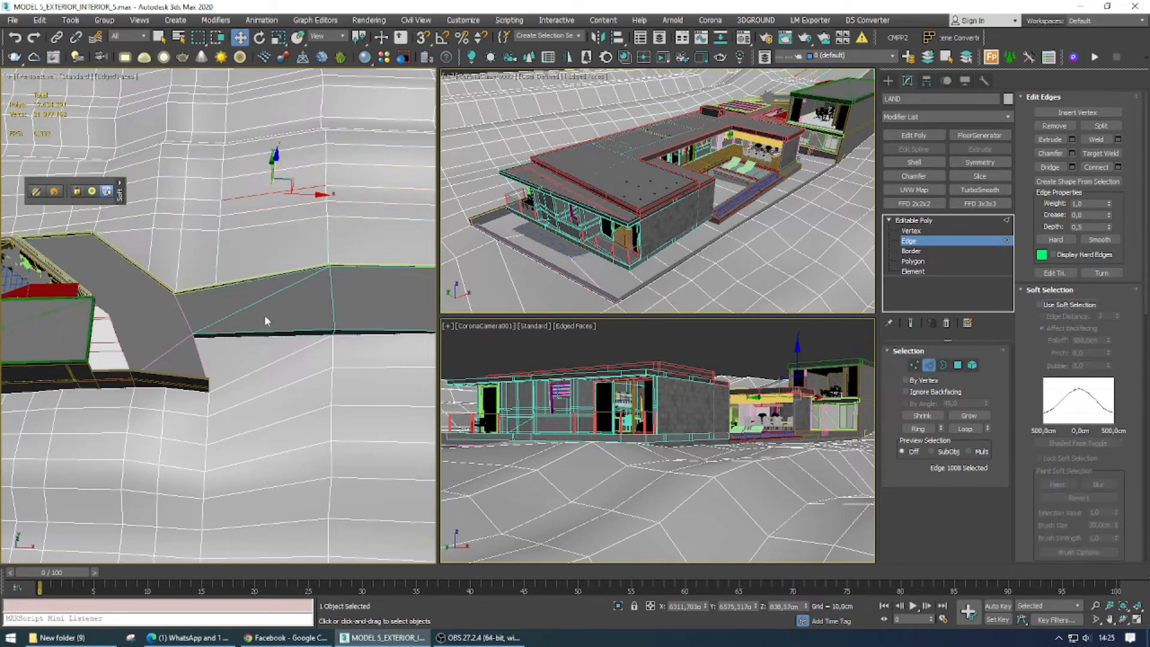
click(919, 429)
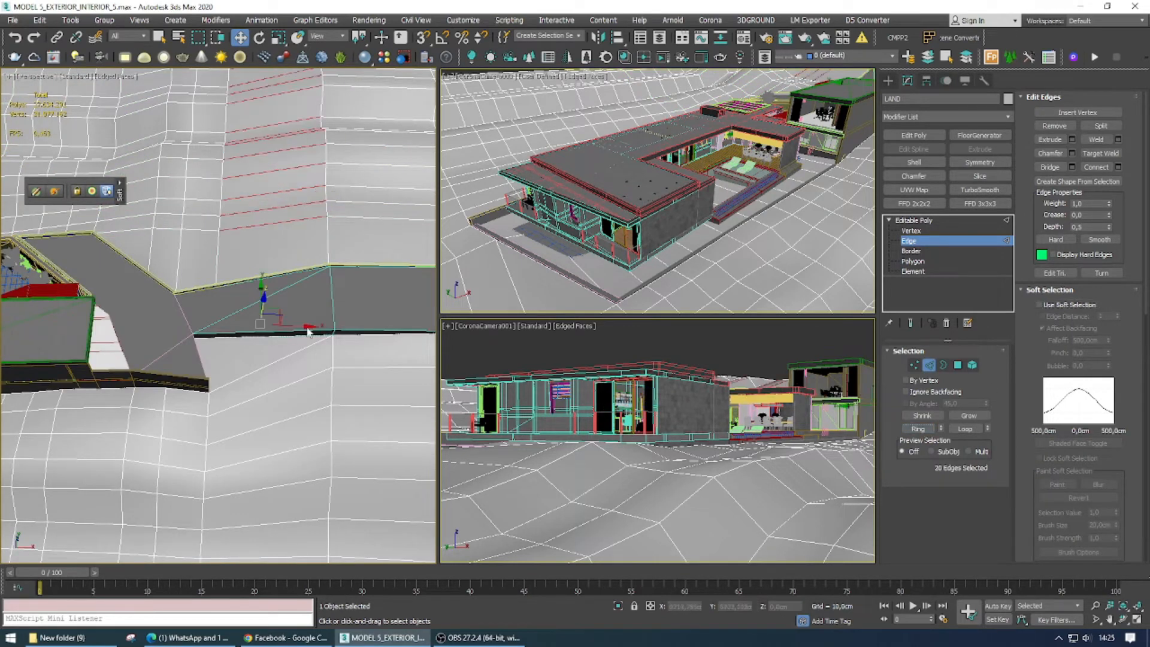
ctrl+click(282, 358)
click(918, 428)
click(1118, 167)
key(F3)
alt+middle_drag(263, 336, 316, 314)
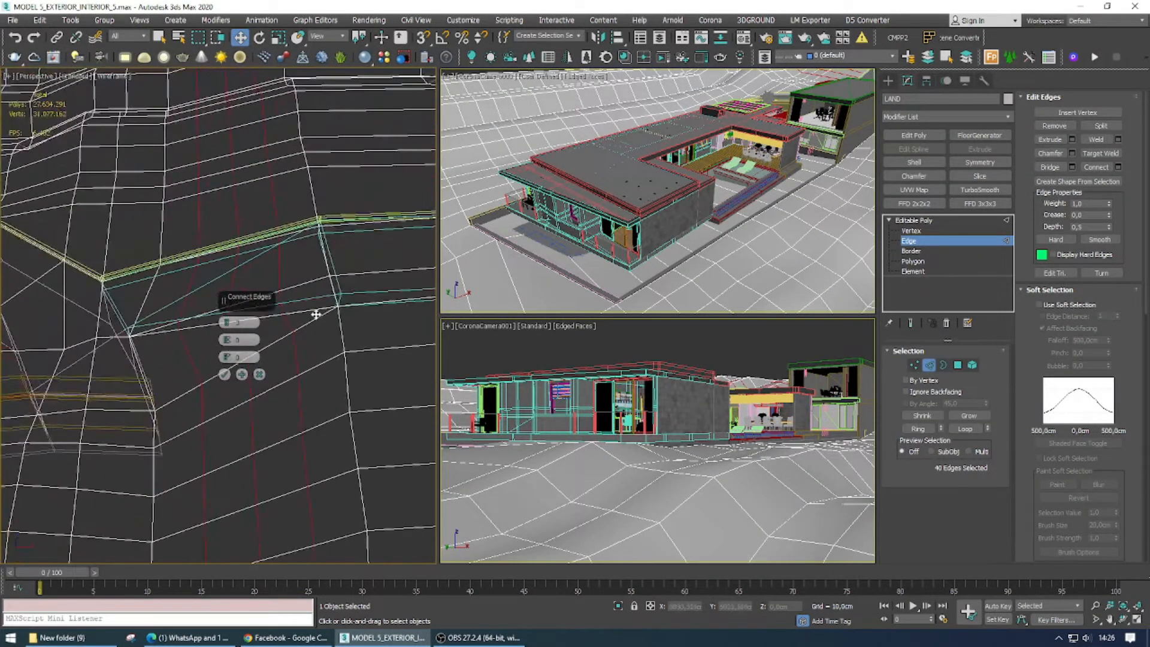
key(F3)
click(224, 375)
Step: Connect the next edge ring toward the far end of the ramp with 3 segments
click(321, 254)
click(909, 427)
right_click(393, 299)
click(291, 340)
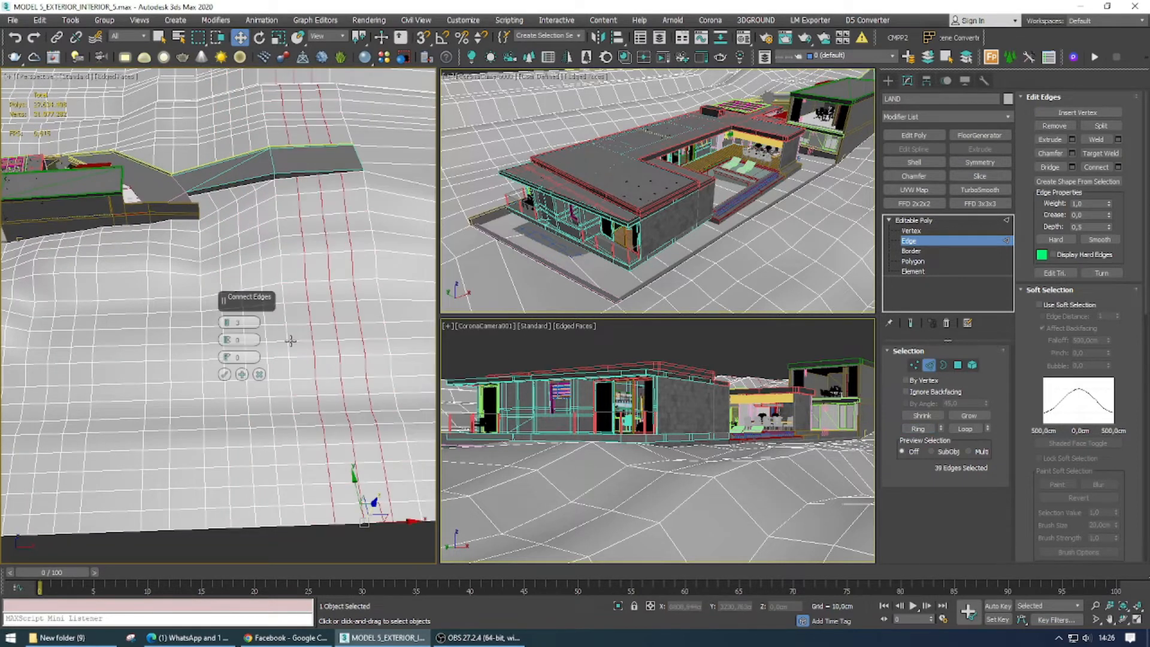
click(225, 375)
Step: Isolate the terrain and connect the edge rings on both sides of the taller block with 2 segments
click(345, 394)
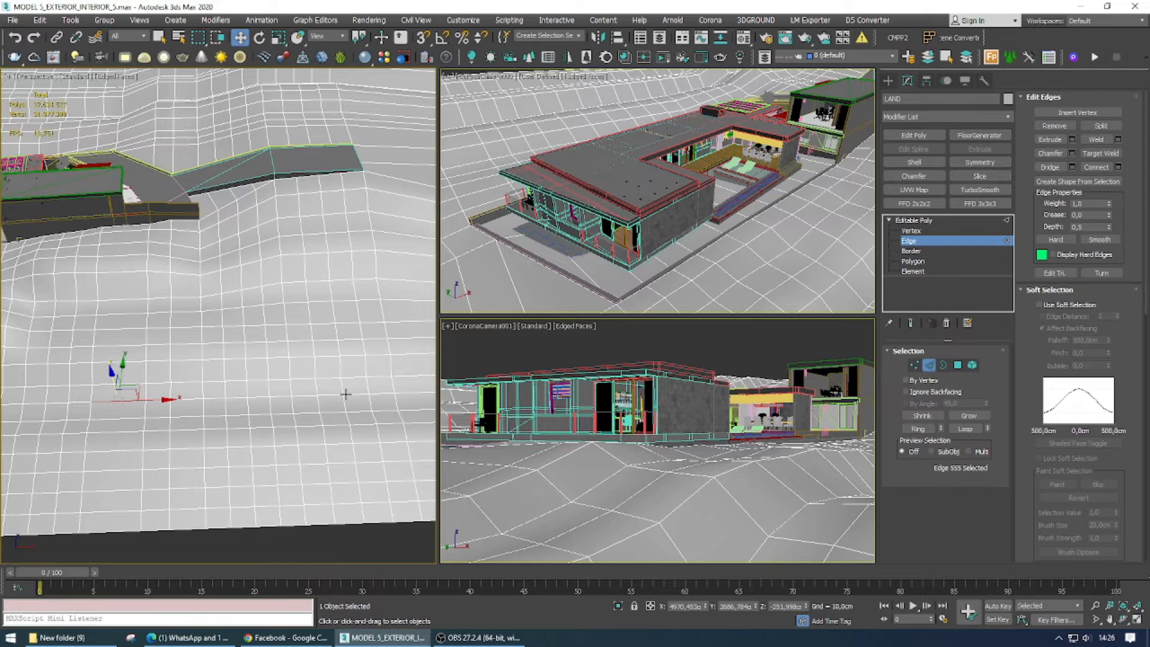
click(916, 429)
alt+middle_drag(240, 203, 47, 215)
scroll(46, 215, down, 4)
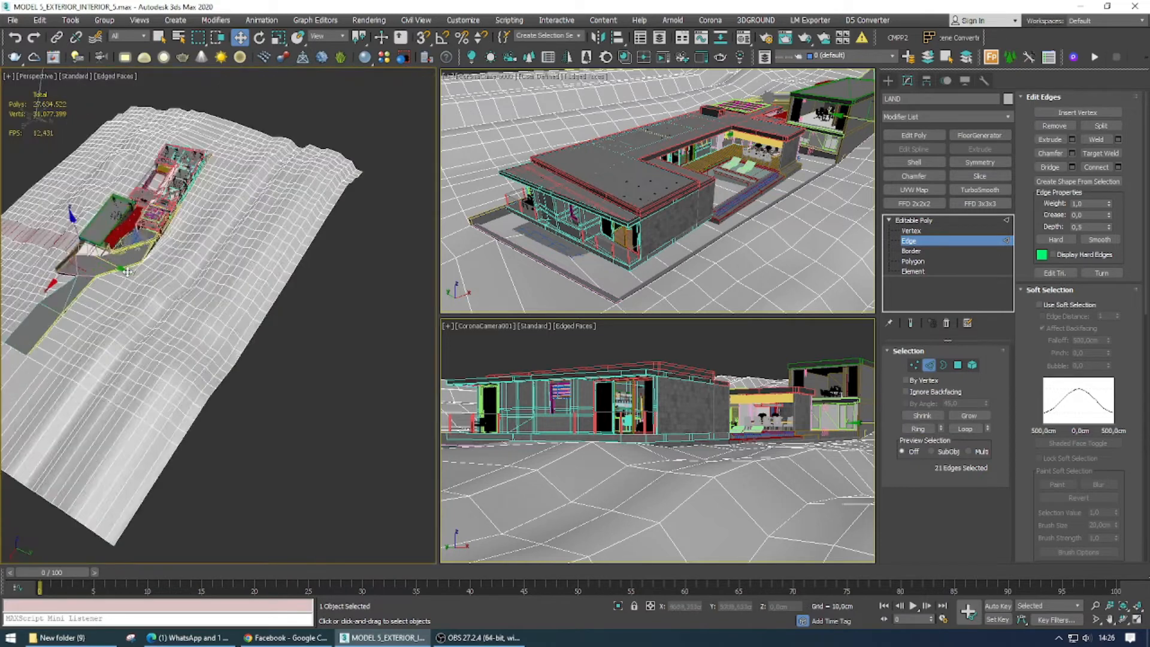
scroll(156, 284, up, 5)
ctrl+click(148, 271)
click(926, 430)
scroll(132, 231, down, 5)
alt+middle_drag(119, 240, 159, 264)
scroll(159, 264, up, 5)
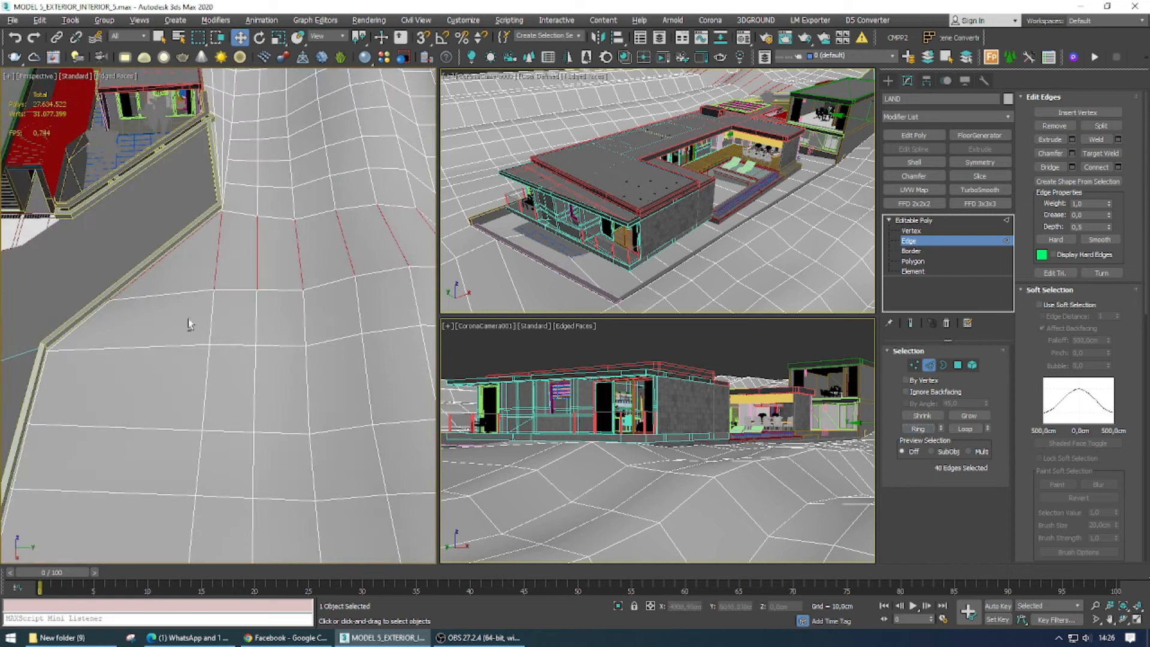
key(alt+q)
alt+middle_drag(188, 324, 290, 333)
scroll(278, 316, up, 5)
right_click(274, 313)
click(170, 353)
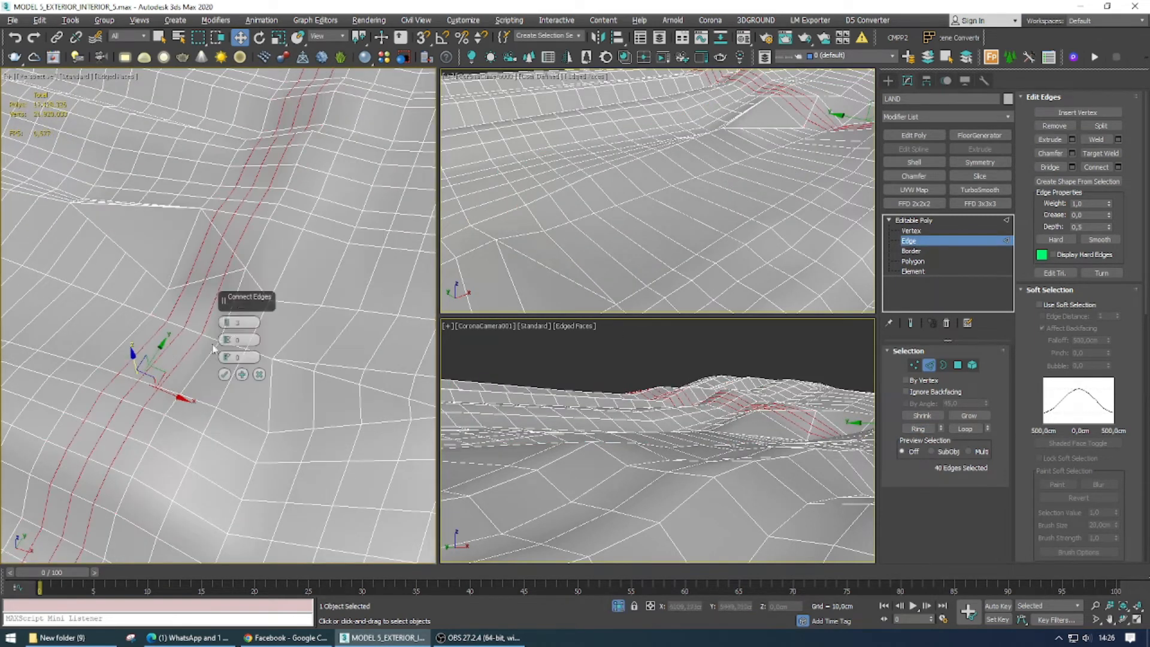
click(228, 325)
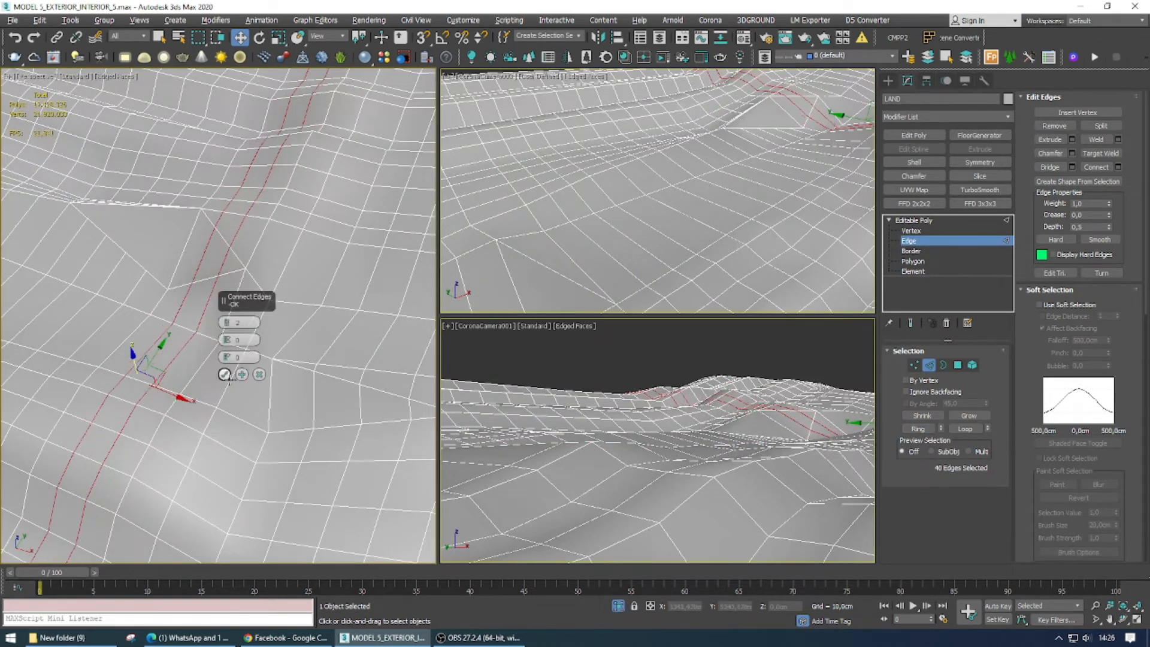
click(224, 374)
Step: Cut an edge across the thin converging faces to the opposite vertex of the large polygon in the building's footprint
scroll(296, 326, down, 3)
scroll(260, 312, up, 8)
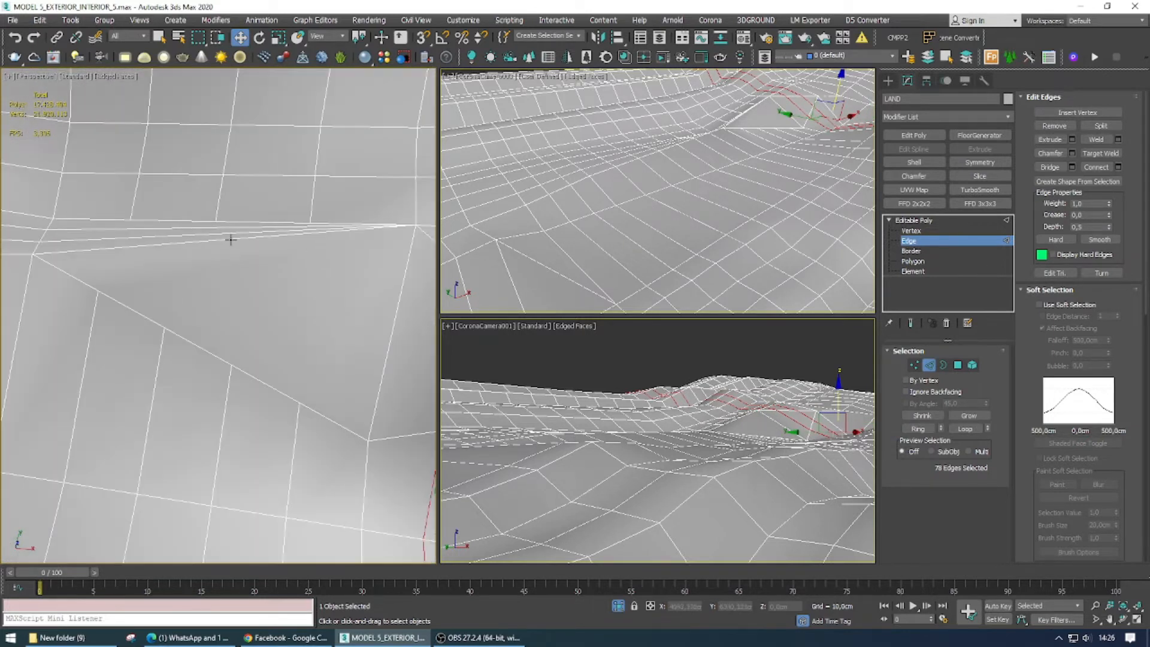
click(185, 227)
ctrl+click(162, 235)
ctrl+click(161, 243)
alt+middle_drag(268, 317, 309, 297)
click(932, 231)
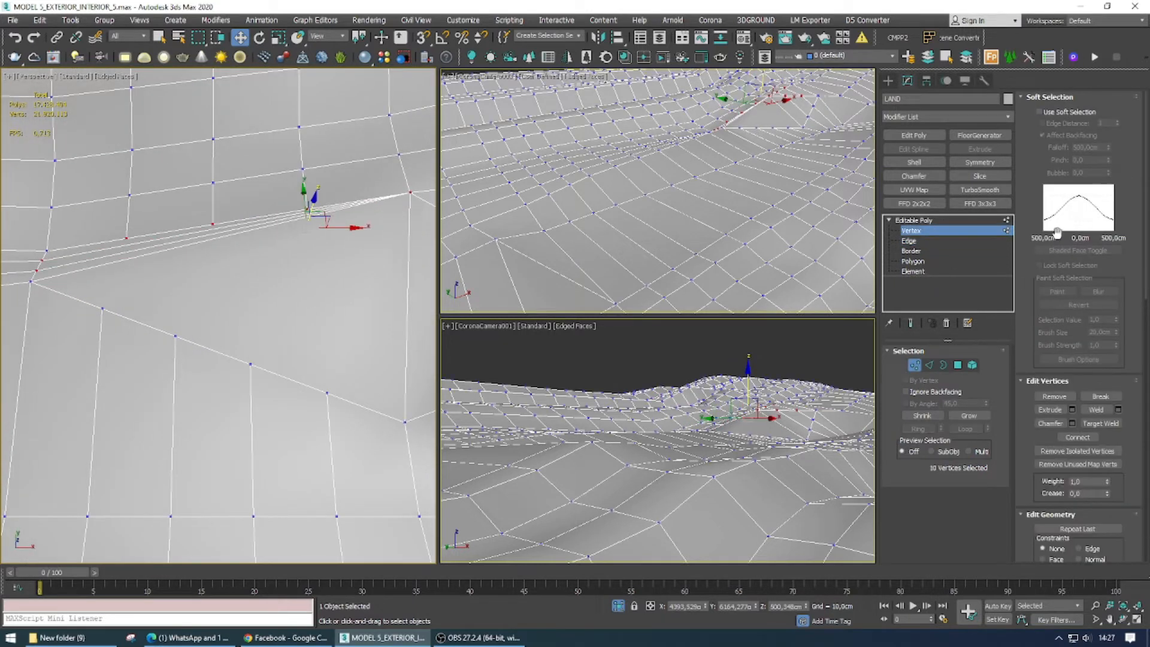
drag(1138, 454, 1131, 194)
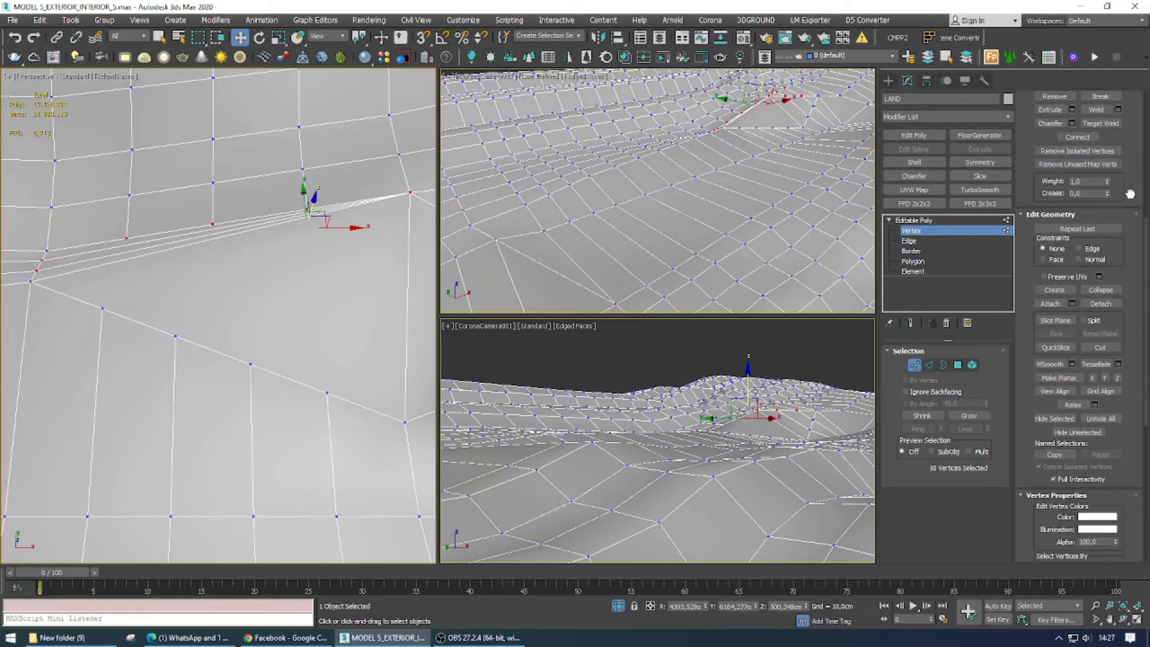
click(1095, 349)
alt+middle_drag(311, 213, 320, 228)
click(307, 215)
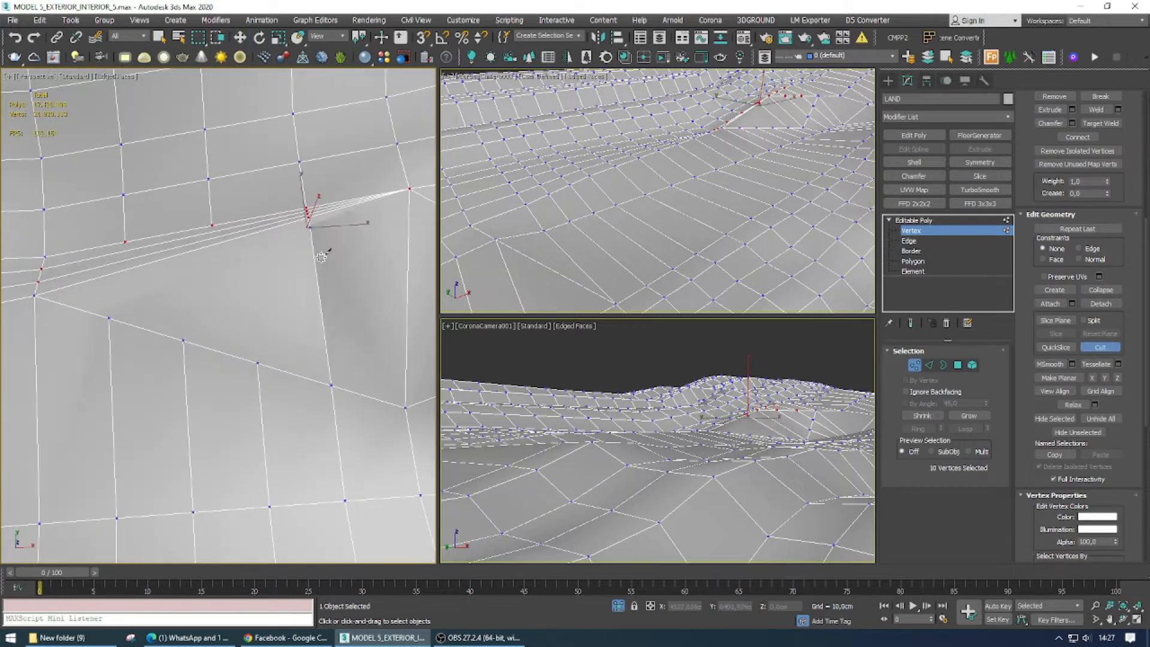
click(332, 384)
right_click(402, 201)
Step: Cut two more edges across the thin faces to join the remaining opposite vertices of the large polygon
alt+middle_drag(385, 250, 342, 279)
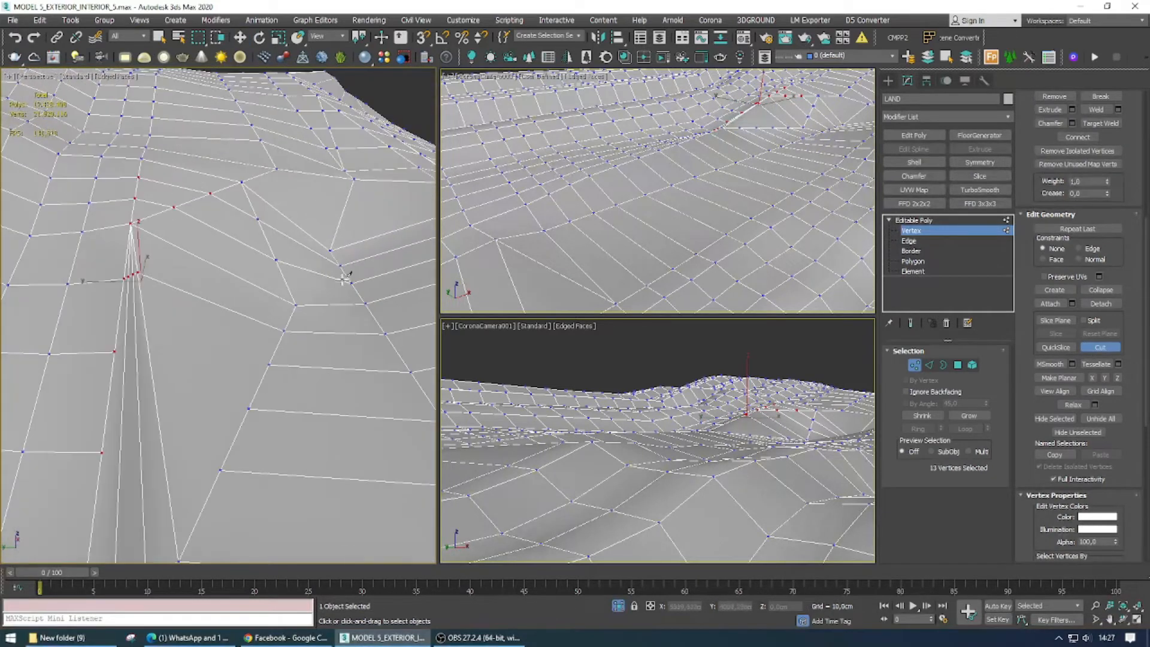
click(114, 352)
click(269, 365)
right_click(282, 304)
alt+middle_drag(282, 304, 232, 376)
click(167, 396)
click(259, 369)
right_click(259, 346)
Step: Leave vertex editing on the terrain and end the isolation to show the house
alt+middle_drag(254, 305, 255, 265)
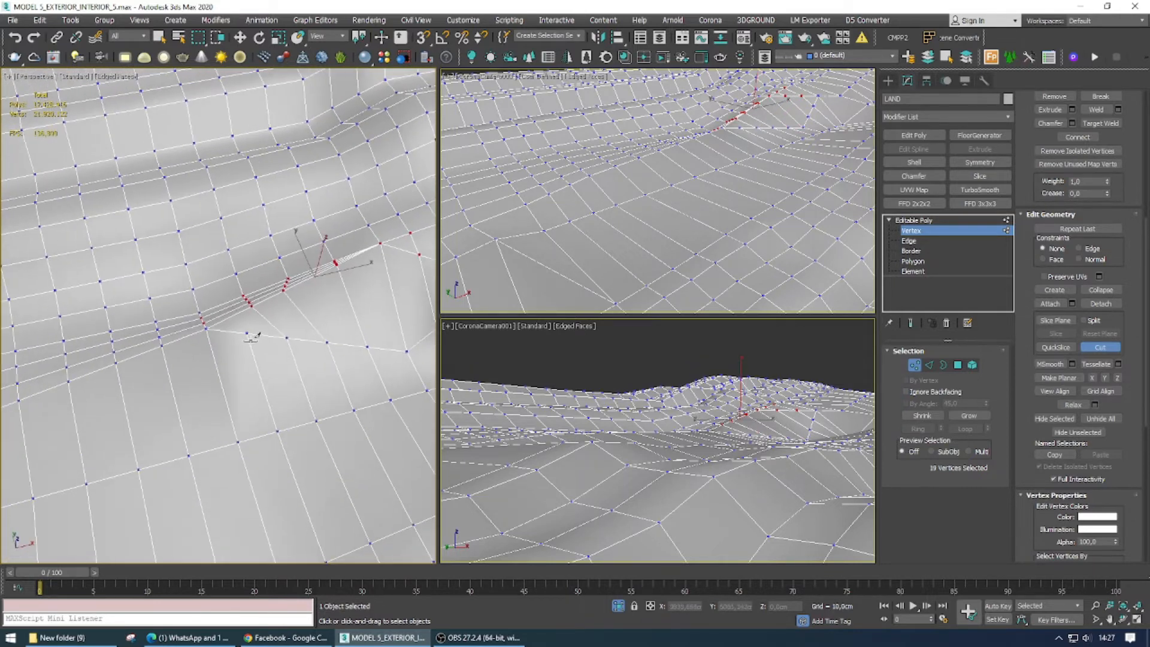
scroll(255, 265, up, 4)
scroll(236, 306, down, 5)
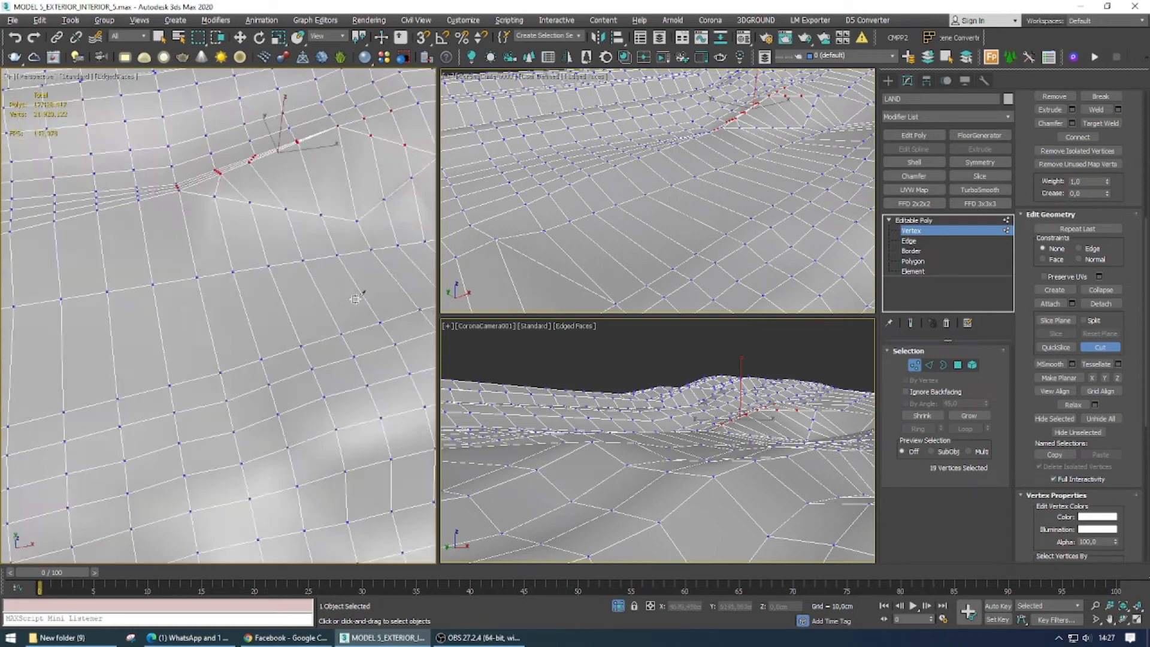
scroll(333, 315, down, 3)
alt+middle_drag(332, 314, 298, 279)
click(952, 220)
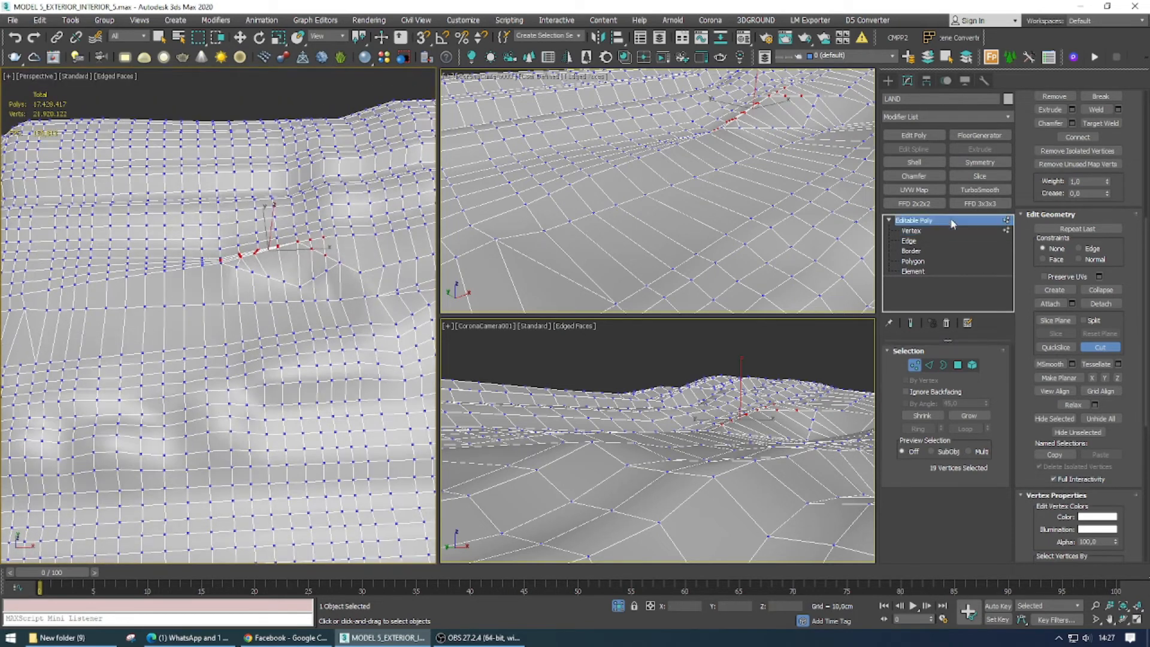
click(619, 606)
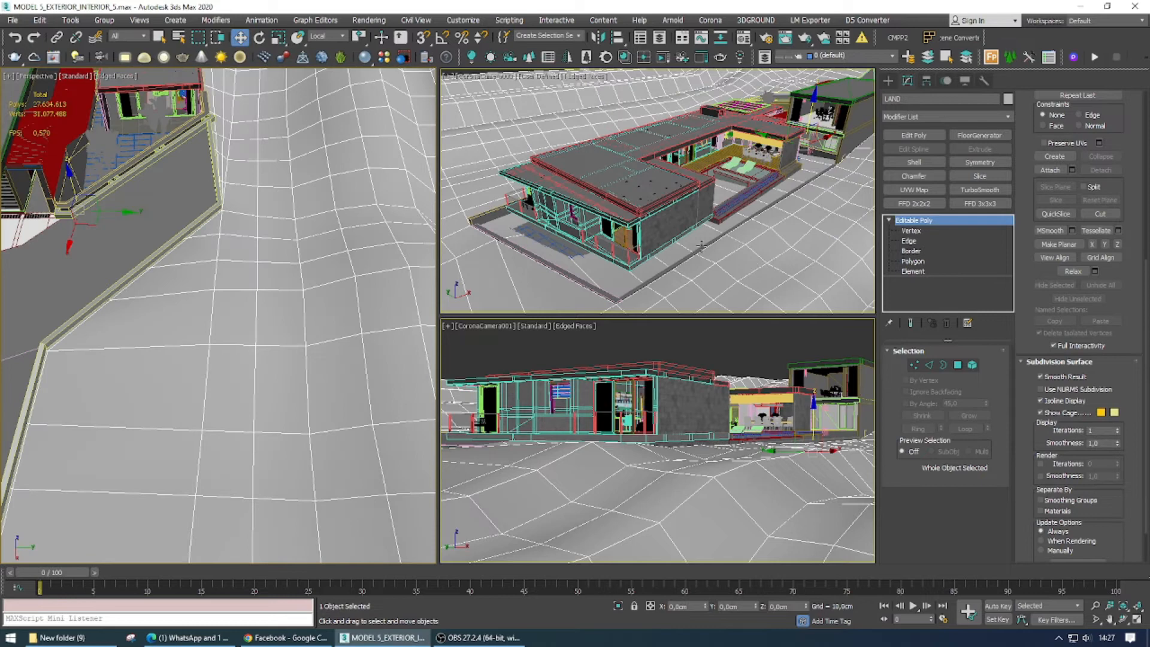
Step: Switch to polygon editing and raise a polygon on the slope behind the house with soft selection
click(932, 264)
scroll(314, 214, down, 5)
alt+middle_drag(123, 186, 330, 212)
middle_drag(330, 211, 549, 344)
alt+middle_drag(549, 344, 584, 341)
scroll(239, 287, up, 3)
alt+middle_drag(239, 288, 336, 258)
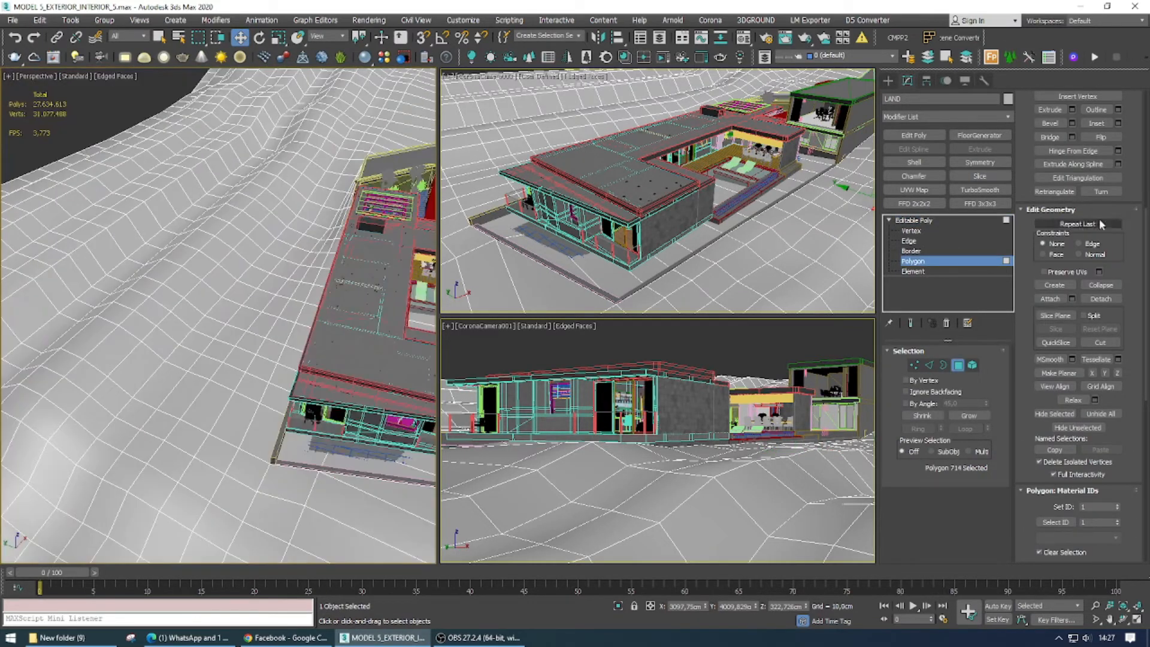
scroll(1132, 212, up, 5)
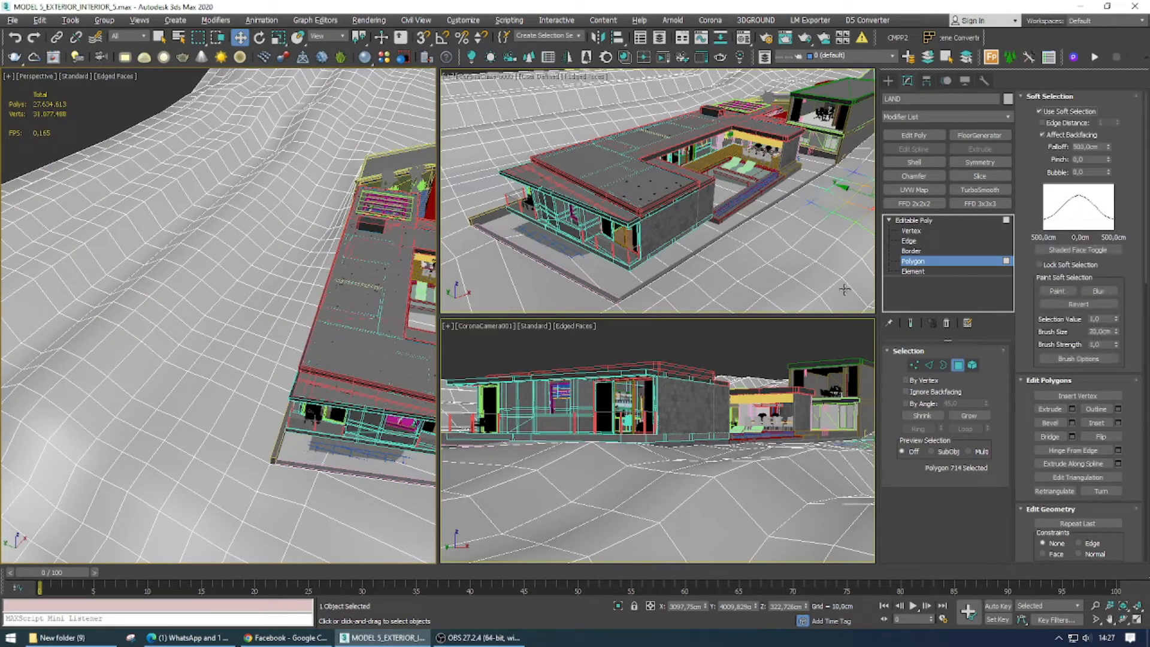
alt+middle_drag(210, 278, 208, 299)
click(213, 251)
drag(207, 221, 208, 205)
Step: Select other polygons along the rear slope and raise one slightly near the ridge
click(328, 193)
click(274, 223)
alt+middle_drag(331, 220, 172, 257)
click(257, 223)
alt+middle_drag(254, 233, 336, 250)
alt+middle_drag(335, 249, 348, 214)
click(287, 164)
drag(289, 150, 289, 143)
Step: Raise another polygon on the rear ridge and adjust the height of one farther along the slope
click(229, 281)
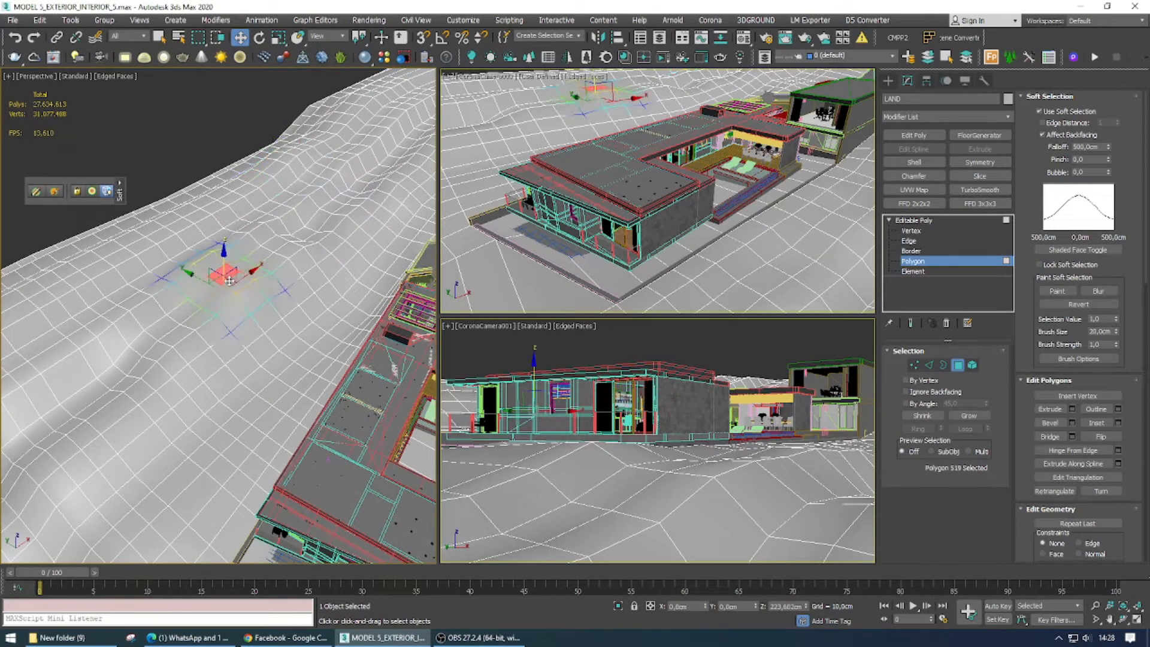
drag(225, 262, 224, 244)
middle_drag(199, 350, 298, 297)
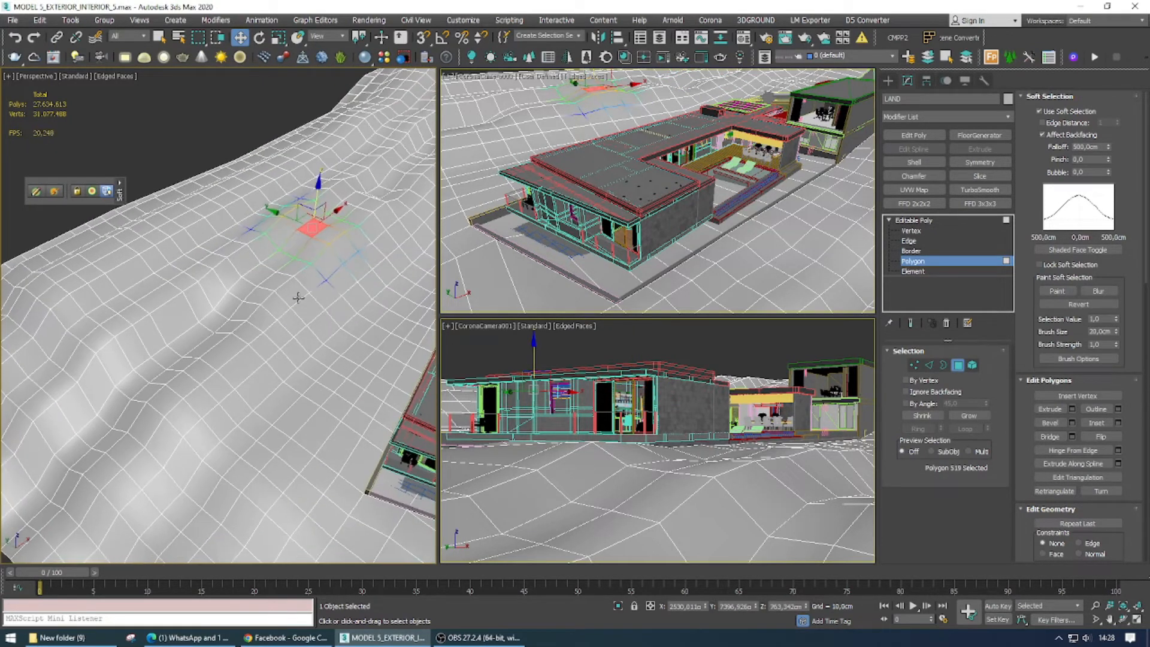
click(190, 328)
drag(190, 327, 190, 336)
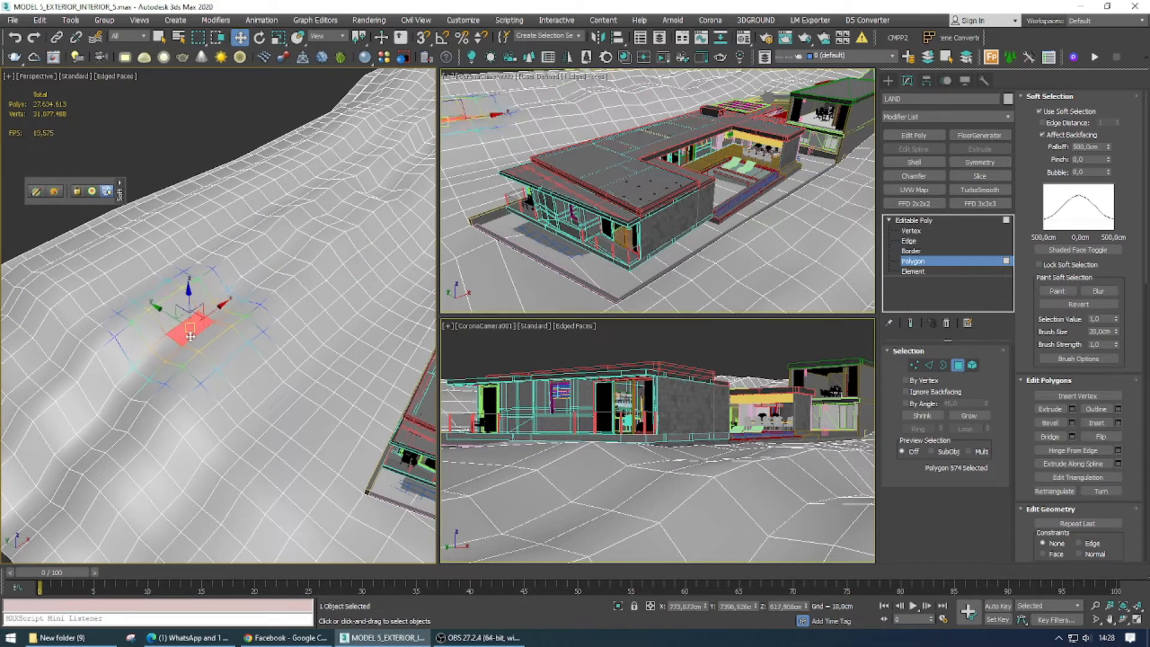
Step: Switch to edge editing without soft selection, select the wide edge ring in front of the house, and isolate the terrain in wireframe
click(111, 267)
scroll(149, 265, down, 3)
middle_drag(237, 461, 182, 378)
alt+middle_drag(237, 349, 302, 337)
click(918, 241)
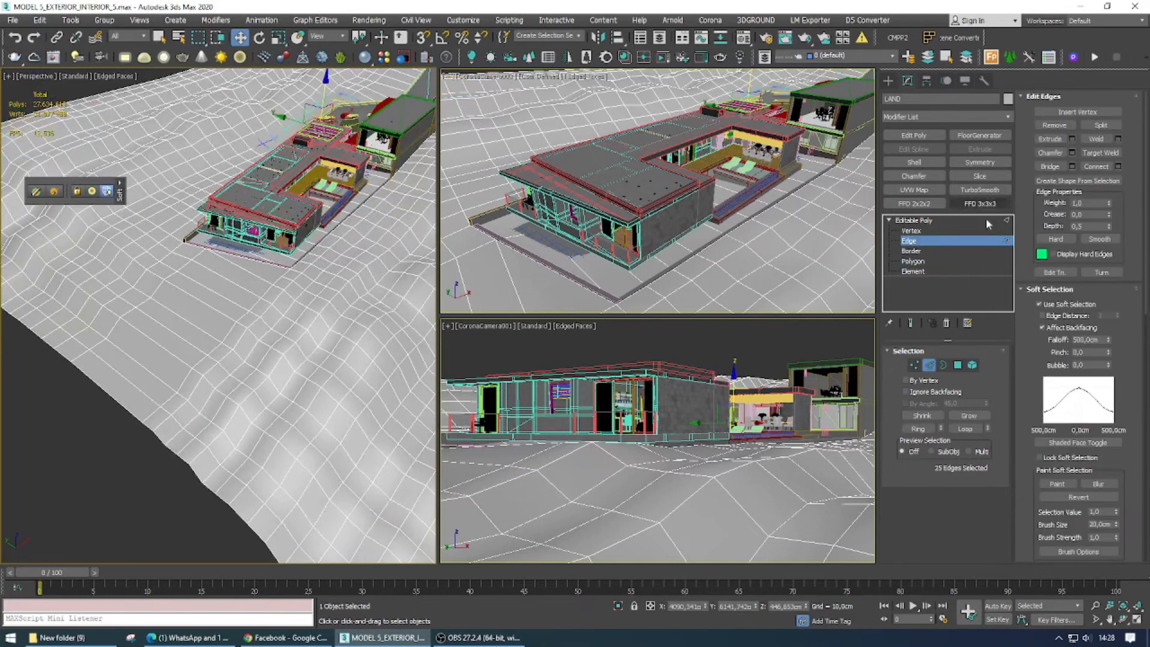
click(1041, 304)
click(166, 348)
click(918, 429)
key(alt+q)
key(F3)
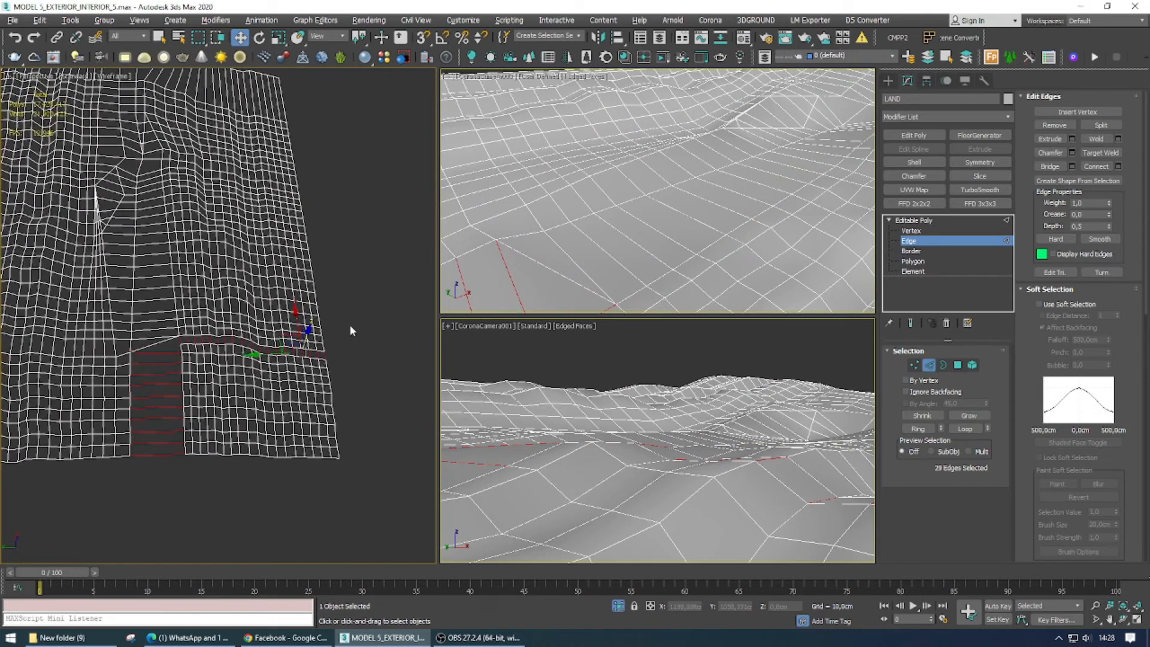
Step: Undo the latest changes to the edge selection around the wide strip of the terrain
ctrl+drag(194, 344, 187, 345)
key(ctrl+z)
scroll(296, 353, up, 4)
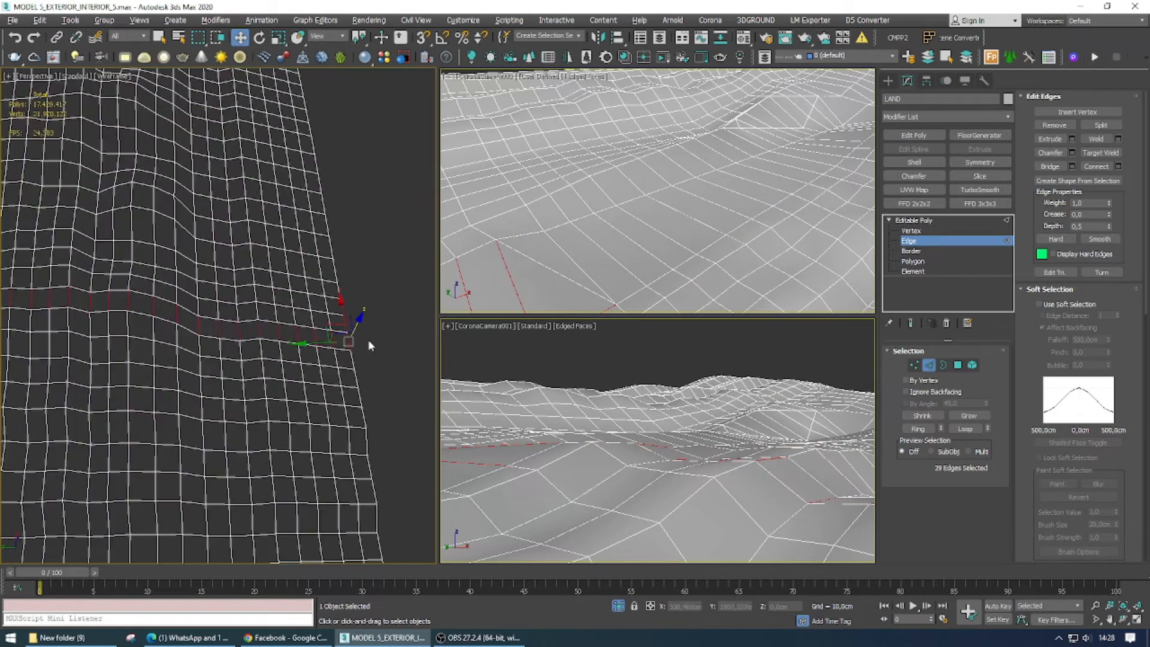
scroll(367, 341, down, 3)
scroll(205, 336, up, 4)
scroll(228, 314, down, 2)
key(ctrl+z)
key(ctrl+z)
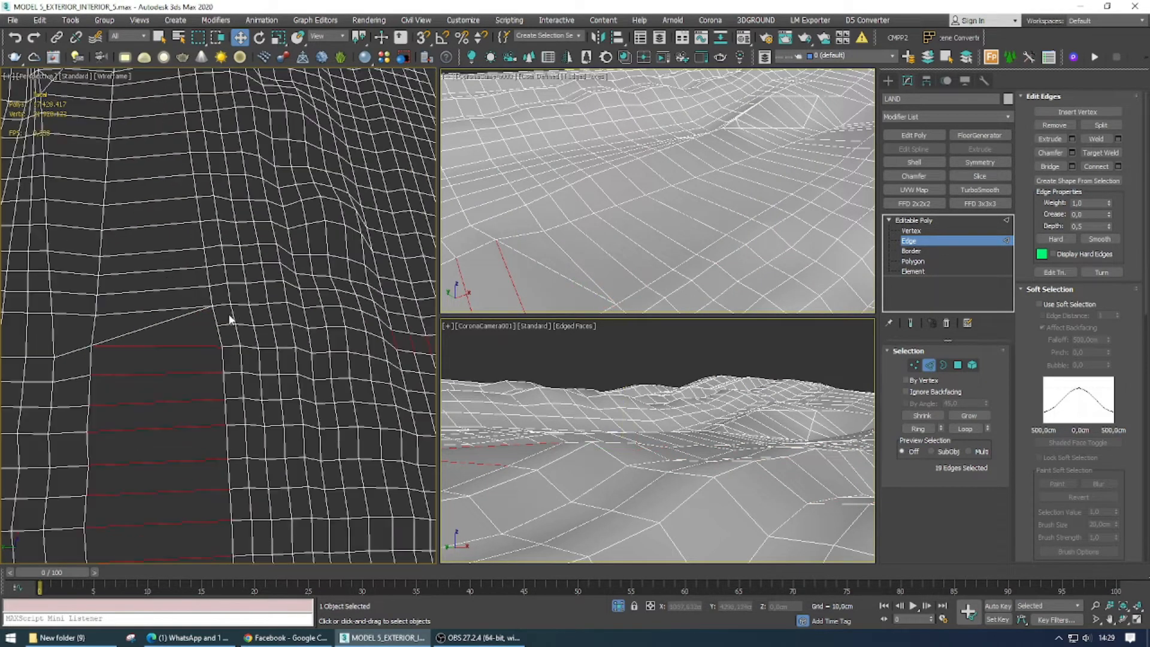
Step: Extend the edge selection along the full length of the wide strip and deselect the edges branching off sideways
middle_drag(162, 318, 257, 499)
scroll(216, 207, down, 3)
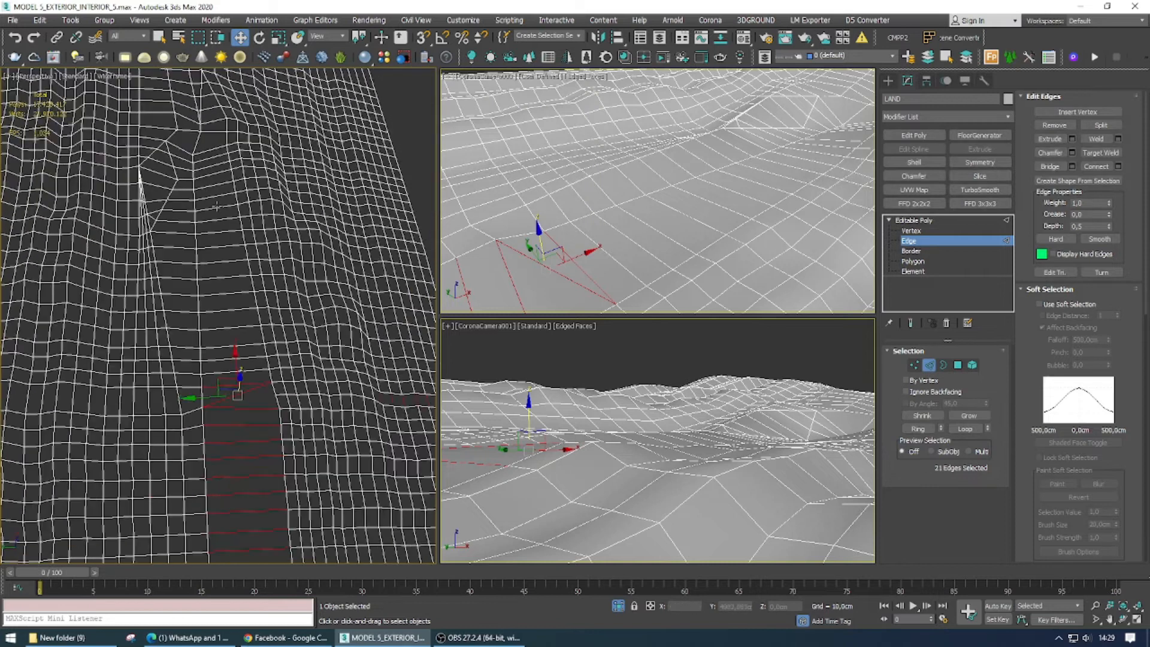
ctrl+click(214, 119)
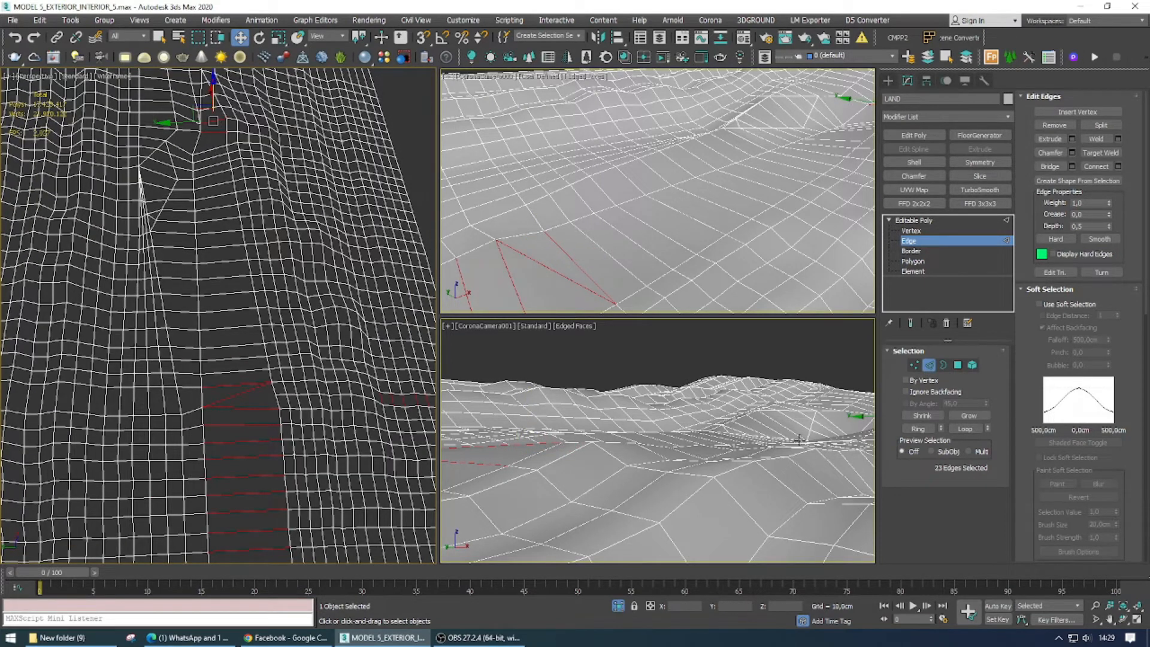
click(919, 429)
scroll(362, 340, up, 2)
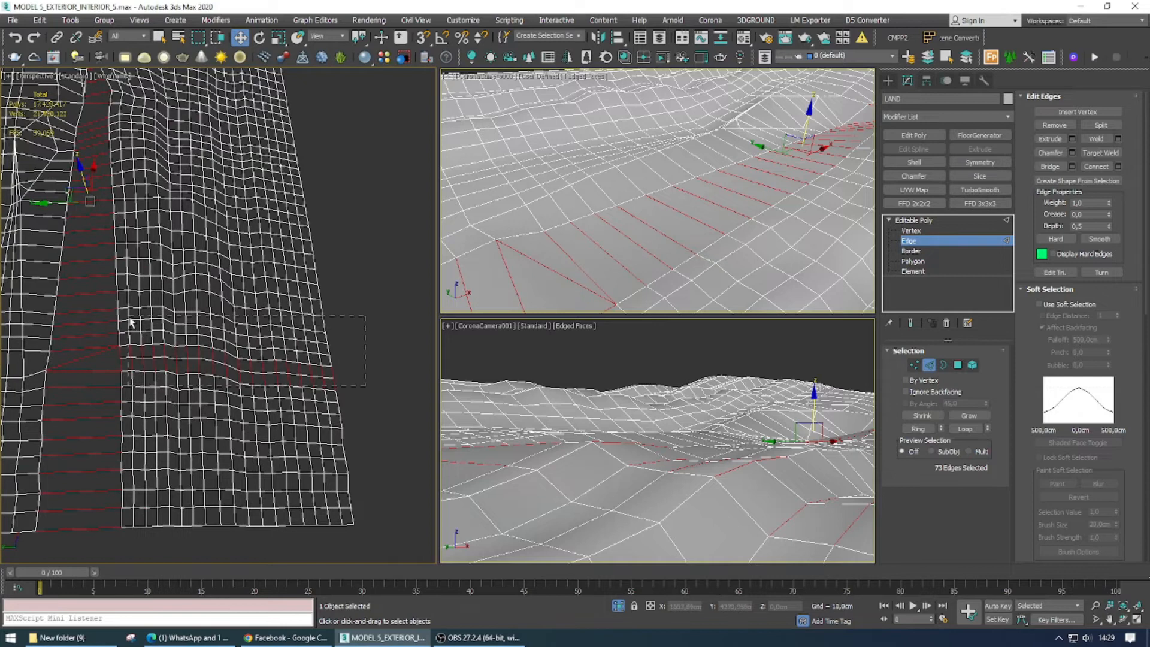
alt+drag(131, 323, 131, 324)
scroll(193, 239, up, 5)
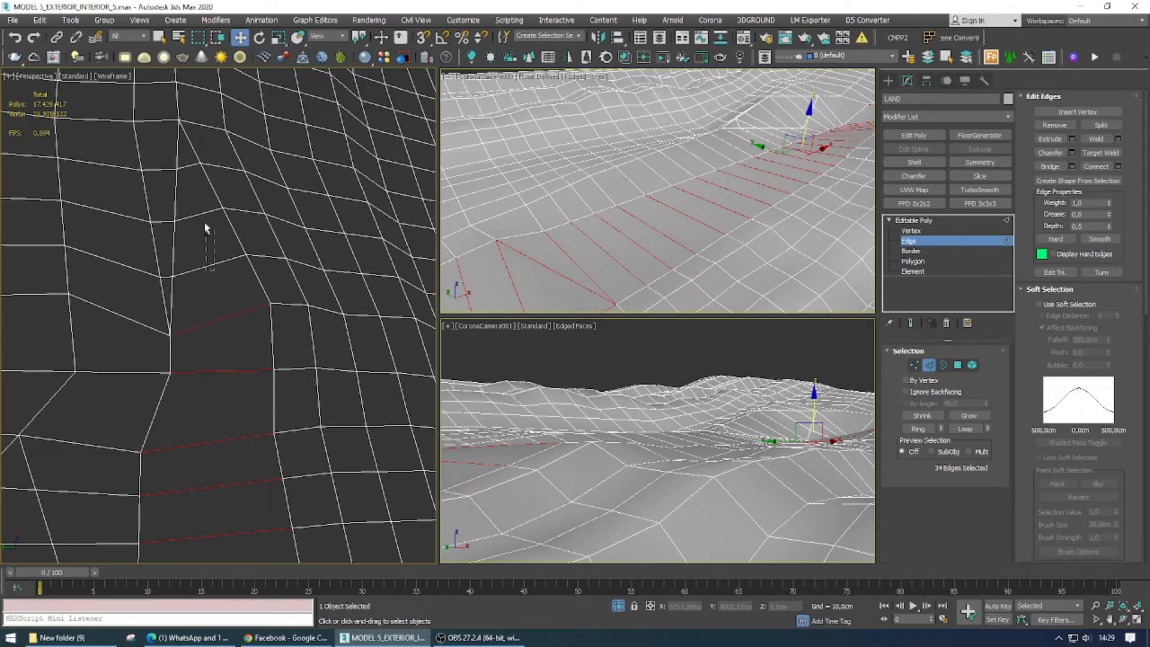
ctrl+click(186, 165)
scroll(243, 232, down, 3)
Step: Connect the selected edges of the wide strip to subdivide it
right_click(281, 249)
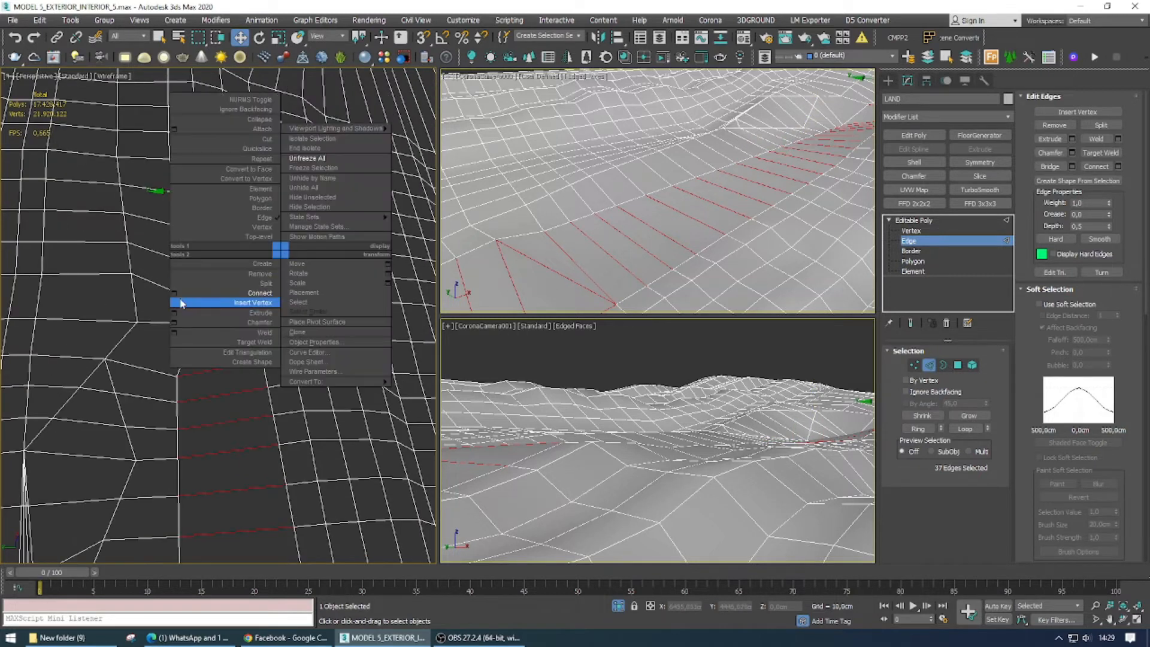
click(175, 294)
scroll(135, 227, down, 5)
scroll(155, 287, up, 4)
scroll(212, 213, up, 3)
drag(298, 219, 218, 281)
scroll(244, 251, down, 5)
scroll(174, 249, up, 4)
click(225, 374)
Step: Clean up the vertices where the new edges end in vertex editing, and leave that mode
scroll(203, 157, down, 6)
scroll(164, 110, up, 6)
right_click(239, 264)
click(233, 234)
drag(262, 206, 230, 336)
right_click(223, 249)
click(208, 285)
scroll(214, 254, down, 6)
alt+middle_drag(213, 254, 331, 306)
key(1)
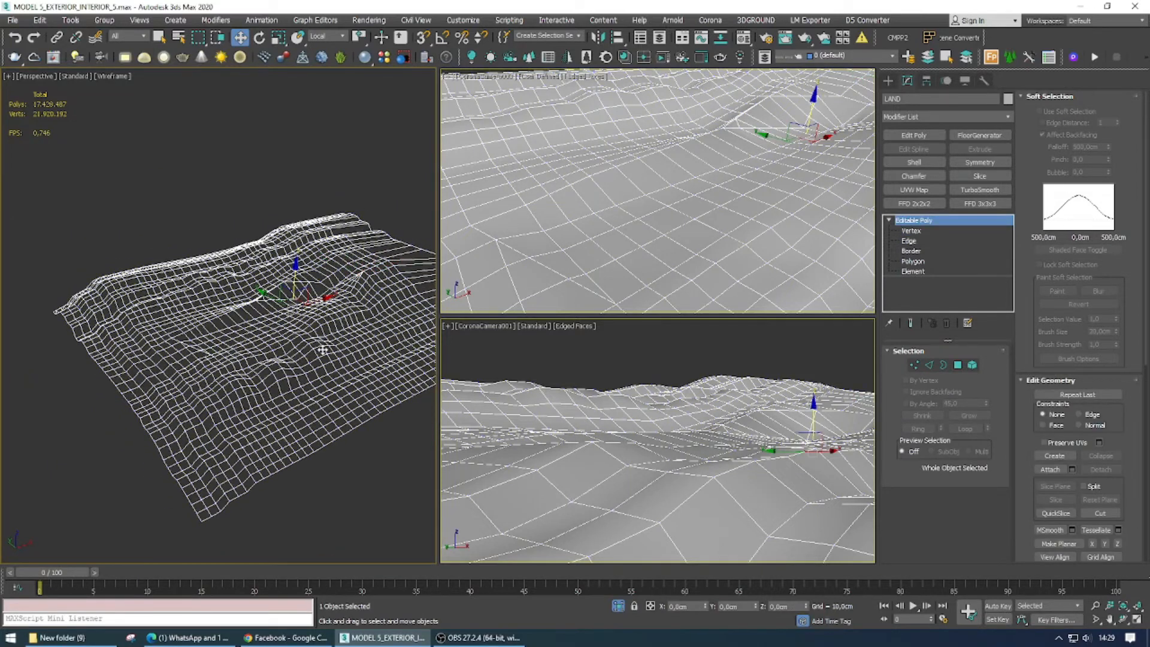
Step: Switch to polygon editing, end the isolation, and show the perspective view shaded and maximized
click(960, 365)
click(618, 607)
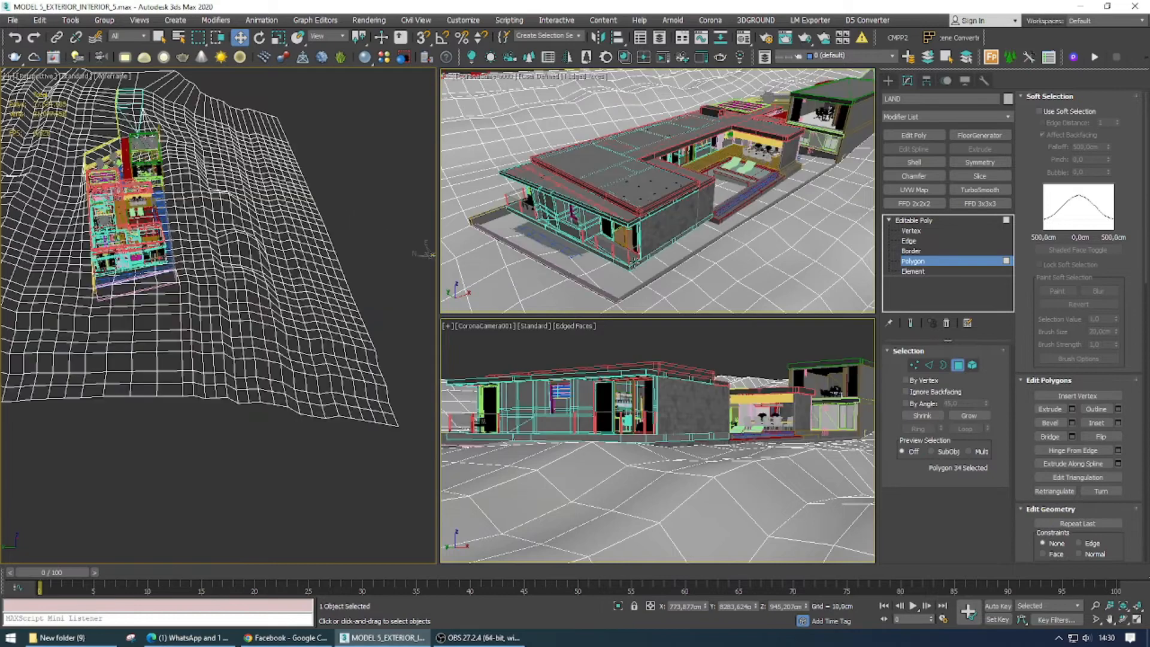
alt+middle_drag(240, 281, 253, 234)
key(F3)
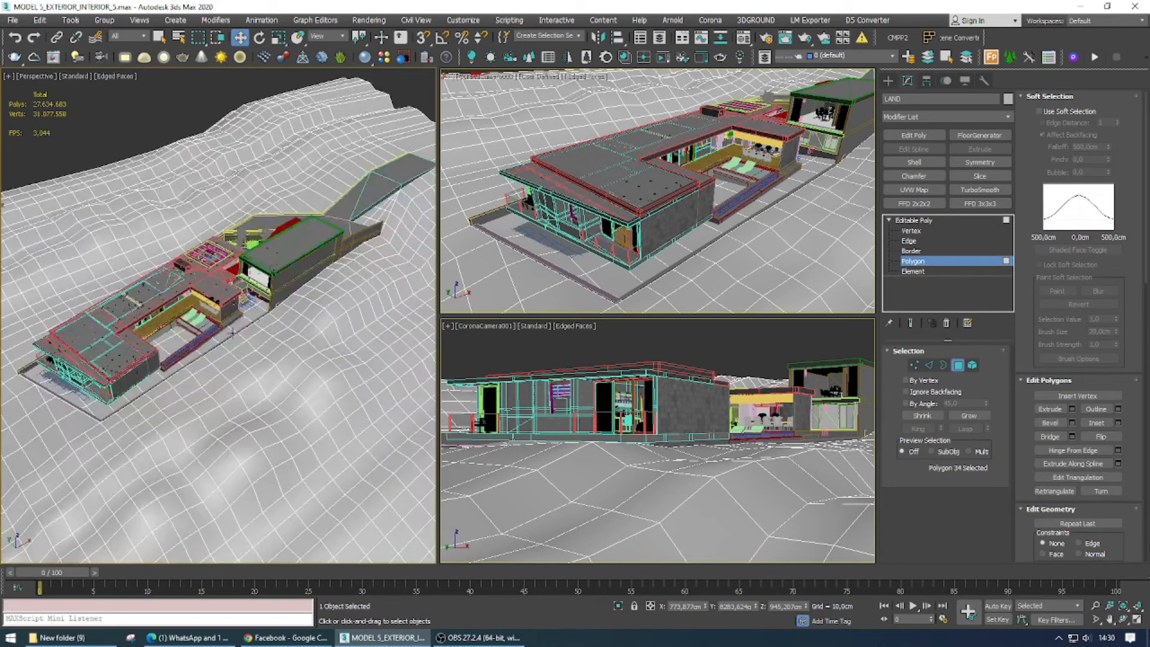
key(alt+w)
middle_drag(369, 371, 569, 240)
alt+middle_drag(509, 333, 473, 317)
scroll(514, 304, down, 3)
Step: Turn on soft selection, raise a polygon on the slope behind the house, and pick further polygons along the rear ridge
click(1040, 111)
scroll(257, 162, up, 4)
alt+middle_drag(335, 270, 334, 355)
click(425, 236)
drag(424, 233, 424, 214)
click(566, 181)
scroll(558, 174, down, 5)
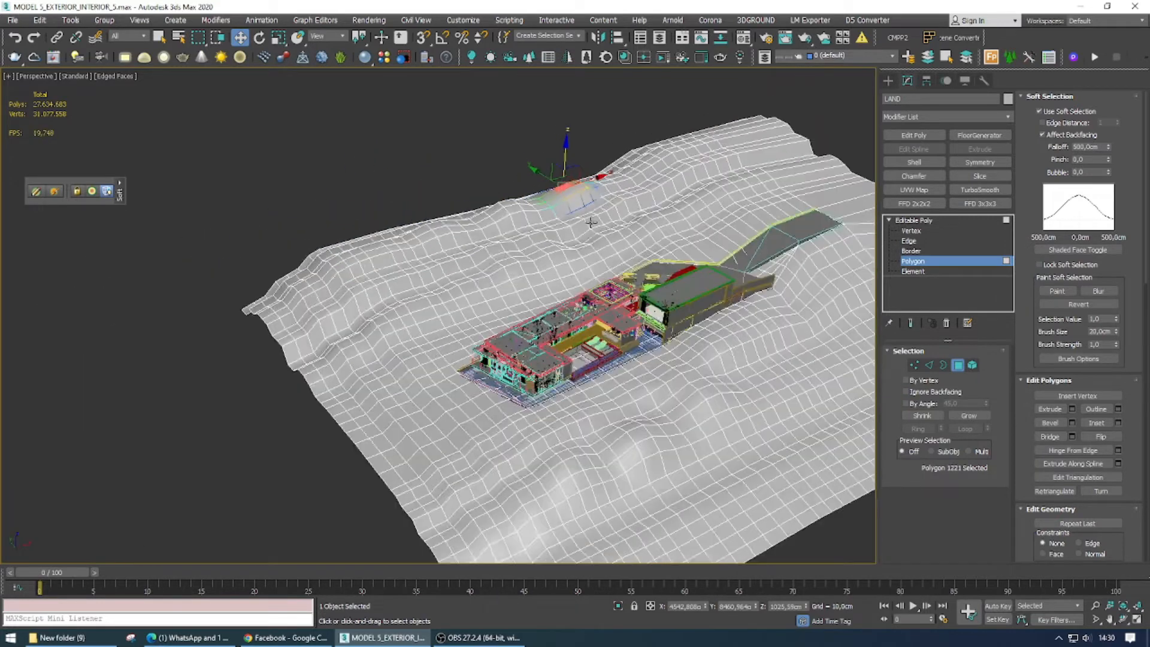
click(502, 226)
click(440, 243)
click(390, 258)
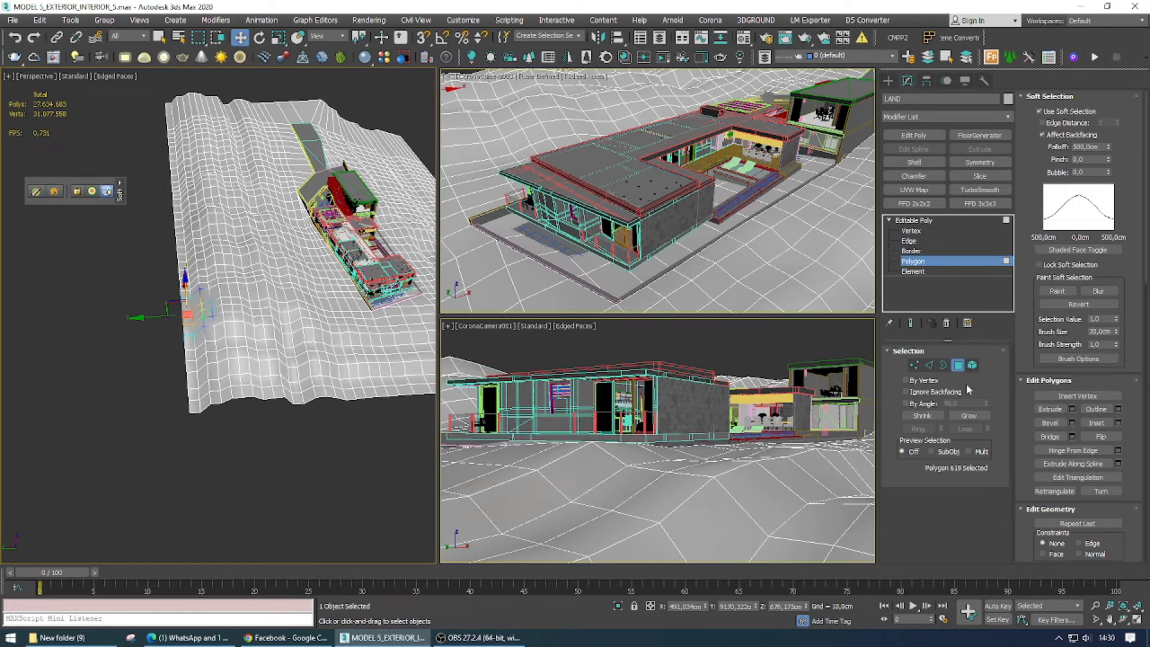
Step: Select the edge ring along the terrain's rear border and move it outward with soft selection
click(929, 365)
click(918, 428)
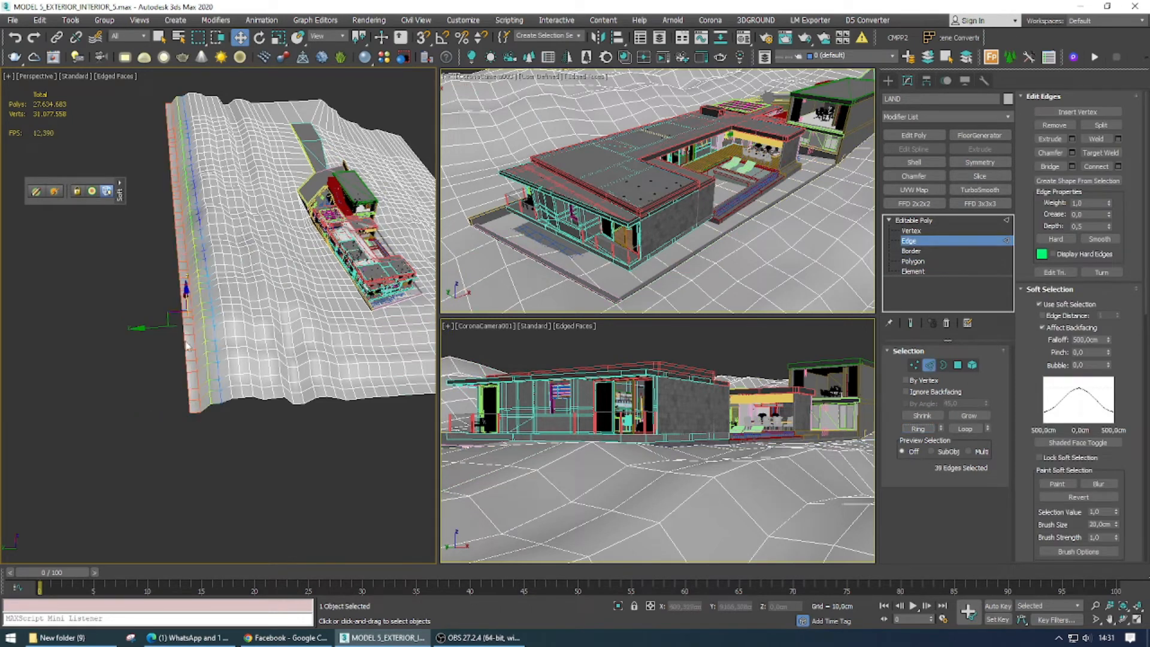
drag(154, 326, 132, 318)
alt+middle_drag(132, 318, 231, 279)
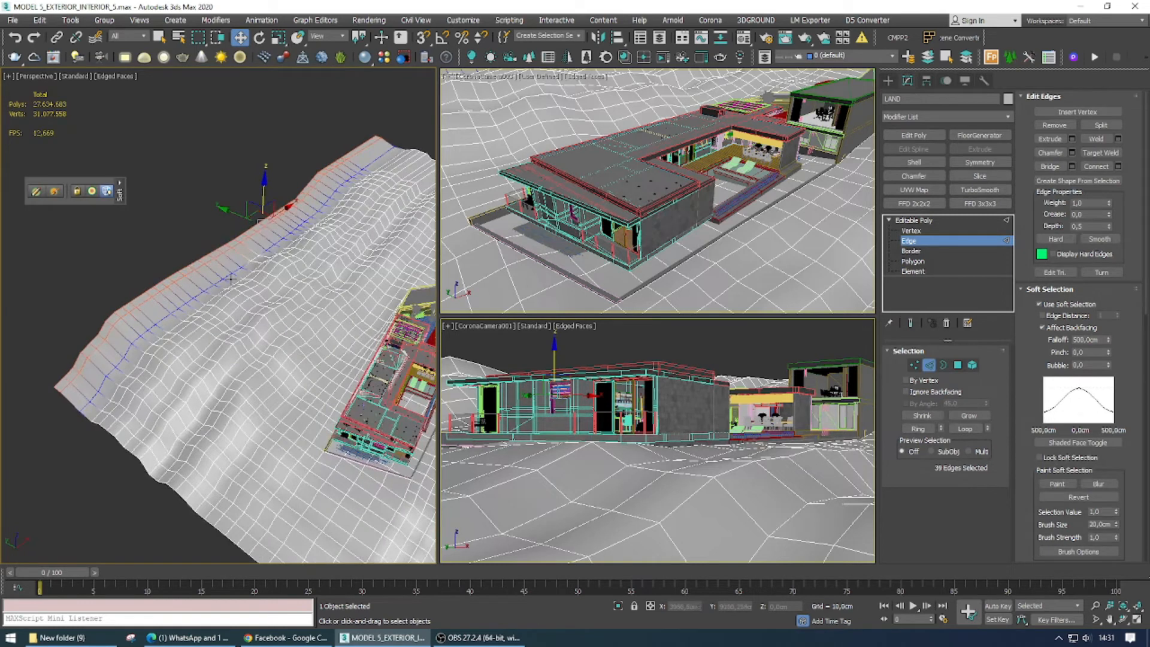
scroll(201, 291, up, 4)
Step: Switch back to polygon editing, raise a polygon near the rear border, and pick further polygons along it
click(924, 267)
click(156, 339)
alt+middle_drag(155, 340, 166, 308)
drag(152, 308, 154, 285)
click(239, 267)
click(302, 223)
scroll(300, 222, down, 2)
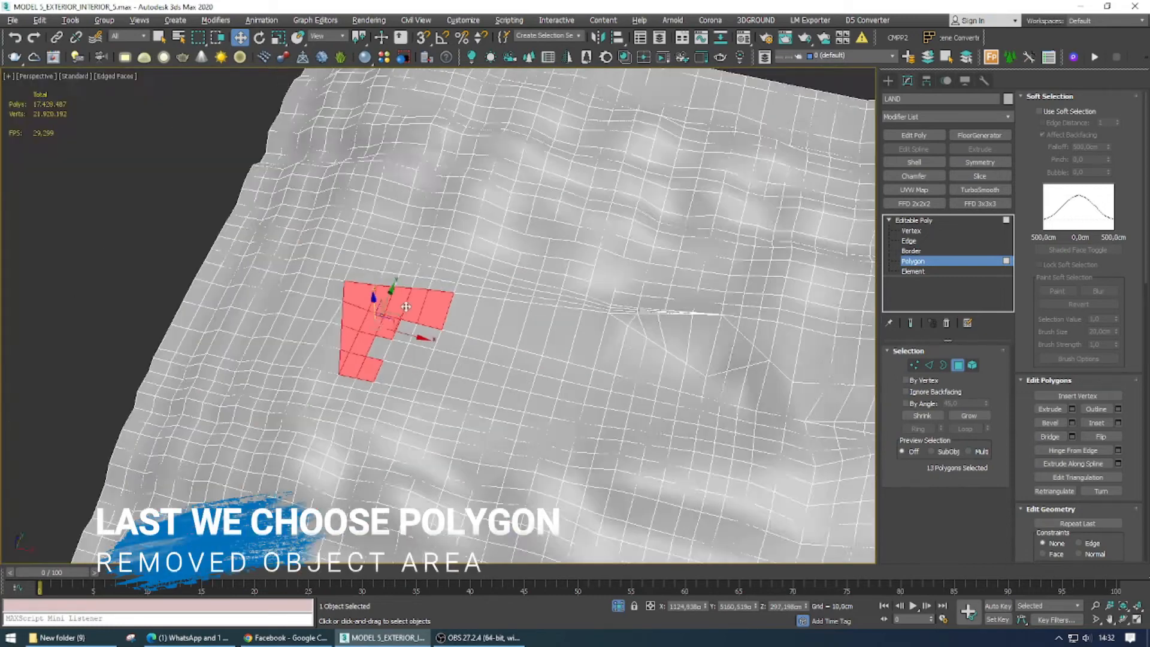
Step: Add neighbouring polygons at the start of the house footprint to the selection and end the isolation to show the house
middle_drag(637, 365, 673, 324)
ctrl+click(422, 318)
ctrl+click(429, 340)
ctrl+click(437, 322)
ctrl+click(445, 302)
ctrl+click(467, 307)
ctrl+click(458, 325)
ctrl+click(450, 346)
click(618, 606)
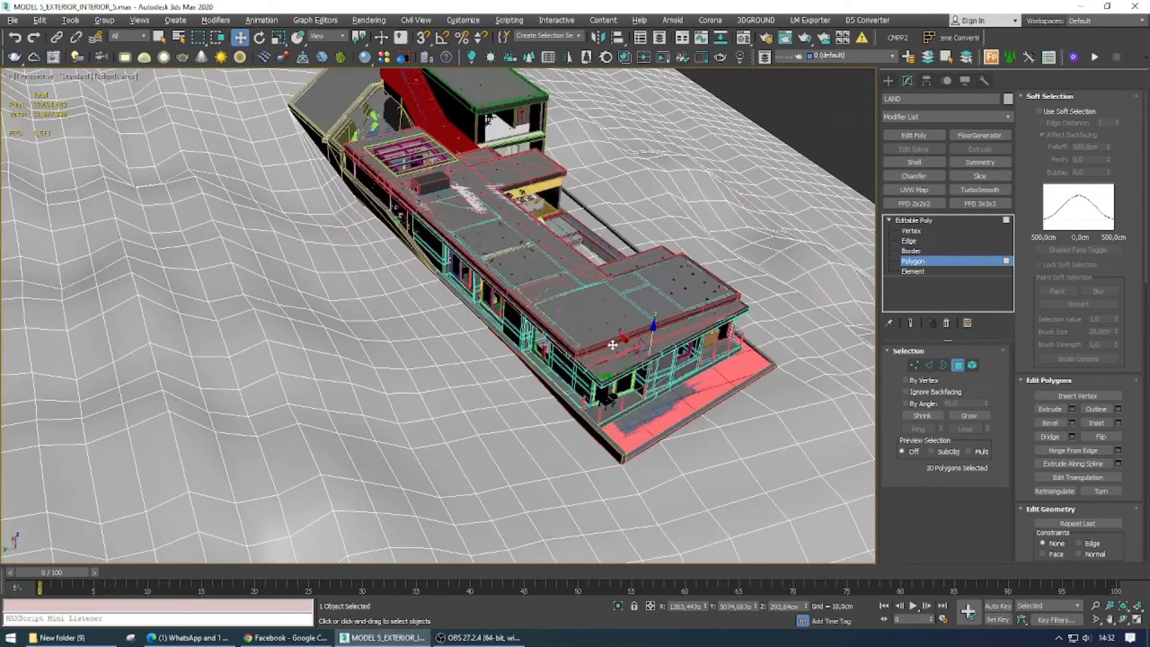
Step: Add the terrain polygons visible along the open side of the house and its terrace to the selection
alt+middle_drag(614, 362, 360, 353)
ctrl+click(403, 396)
ctrl+click(455, 403)
ctrl+click(508, 409)
ctrl+click(565, 416)
ctrl+click(619, 418)
ctrl+click(674, 399)
ctrl+click(676, 419)
alt+middle_drag(710, 389, 720, 420)
scroll(437, 333, up, 3)
ctrl+click(437, 332)
ctrl+click(514, 330)
ctrl+click(593, 327)
Step: Isolate the terrain and add the row of polygons along the footprint's rear edge to the selection
scroll(502, 336, down, 5)
middle_drag(699, 372, 423, 374)
alt+middle_drag(564, 431, 551, 406)
key(alt+q)
ctrl+click(426, 324)
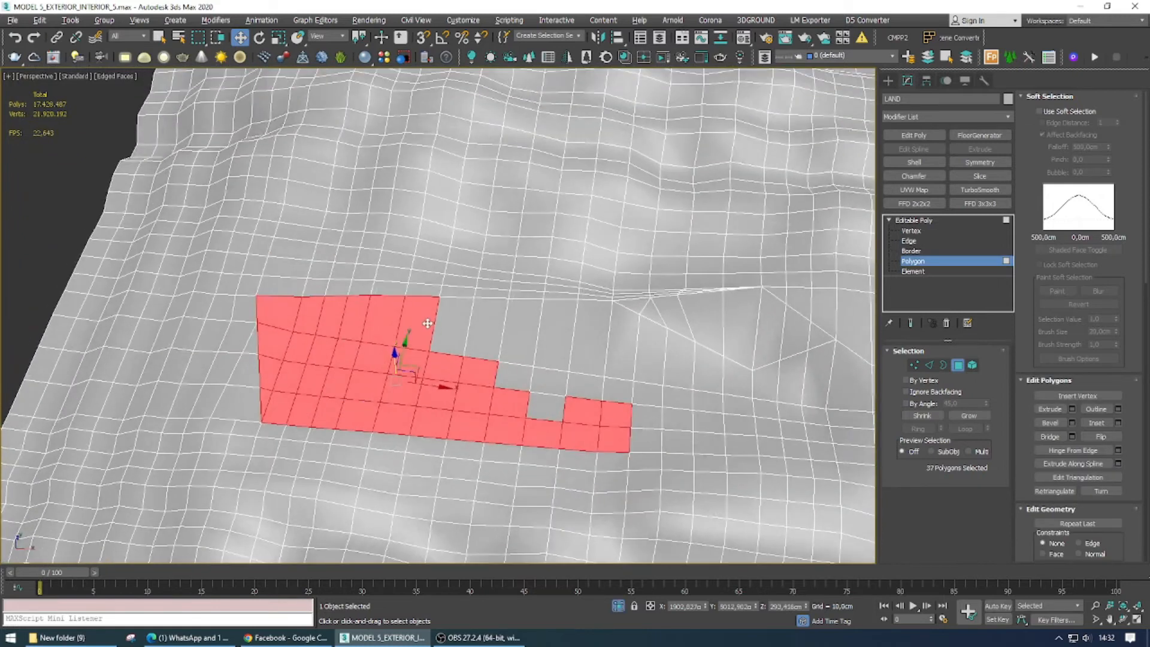
ctrl+click(460, 326)
ctrl+click(495, 327)
ctrl+click(531, 328)
ctrl+click(561, 329)
ctrl+click(602, 331)
Step: Fill the remaining gaps in the rectangular house footprint by adding the missing polygons to the selection
ctrl+click(589, 382)
ctrl+click(550, 381)
ctrl+click(545, 406)
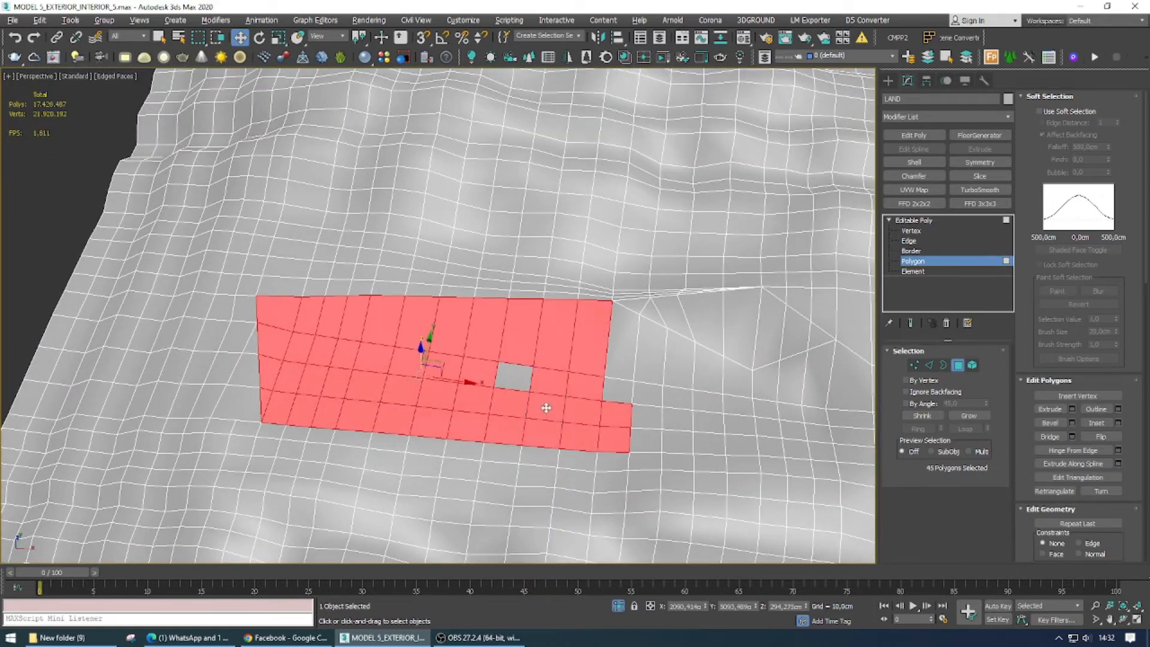
ctrl+click(514, 377)
ctrl+click(609, 389)
ctrl+click(623, 341)
Step: Extend the selection beyond the rectangular footprint through the adjoining triangular and irregular polygons beneath the rear building
scroll(617, 353, up, 6)
ctrl+click(534, 319)
ctrl+click(572, 339)
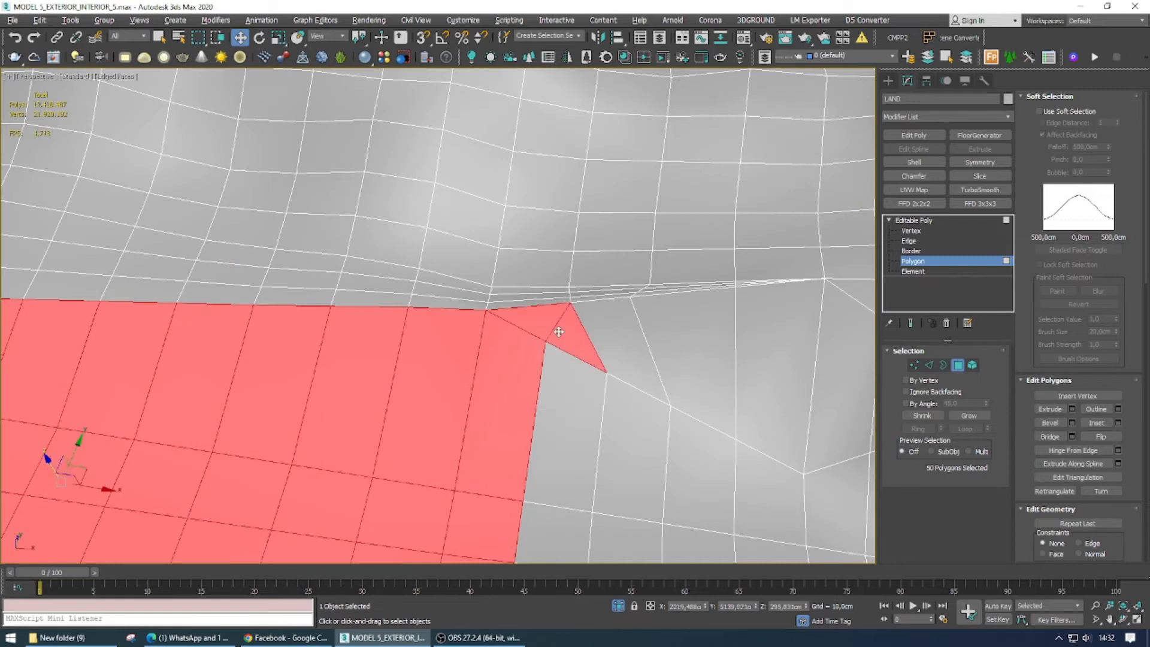
ctrl+click(620, 344)
ctrl+click(694, 382)
middle_drag(693, 382, 439, 327)
ctrl+click(534, 340)
ctrl+click(575, 348)
ctrl+click(651, 363)
ctrl+click(684, 389)
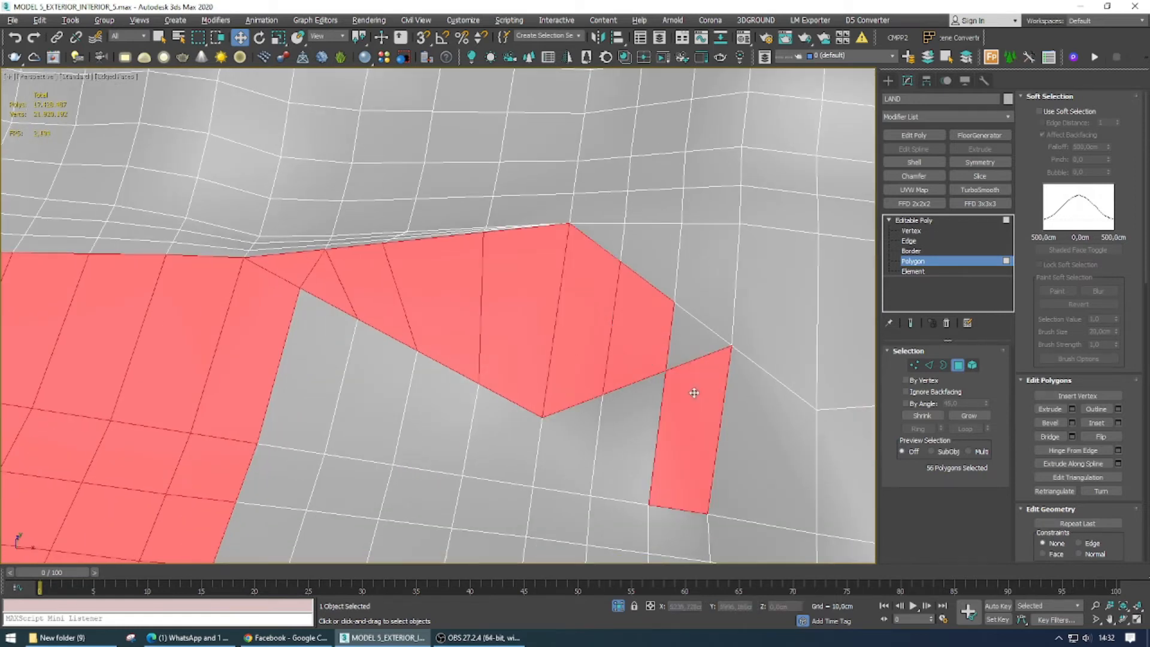
ctrl+click(692, 342)
scroll(624, 402, down, 6)
scroll(623, 402, up, 3)
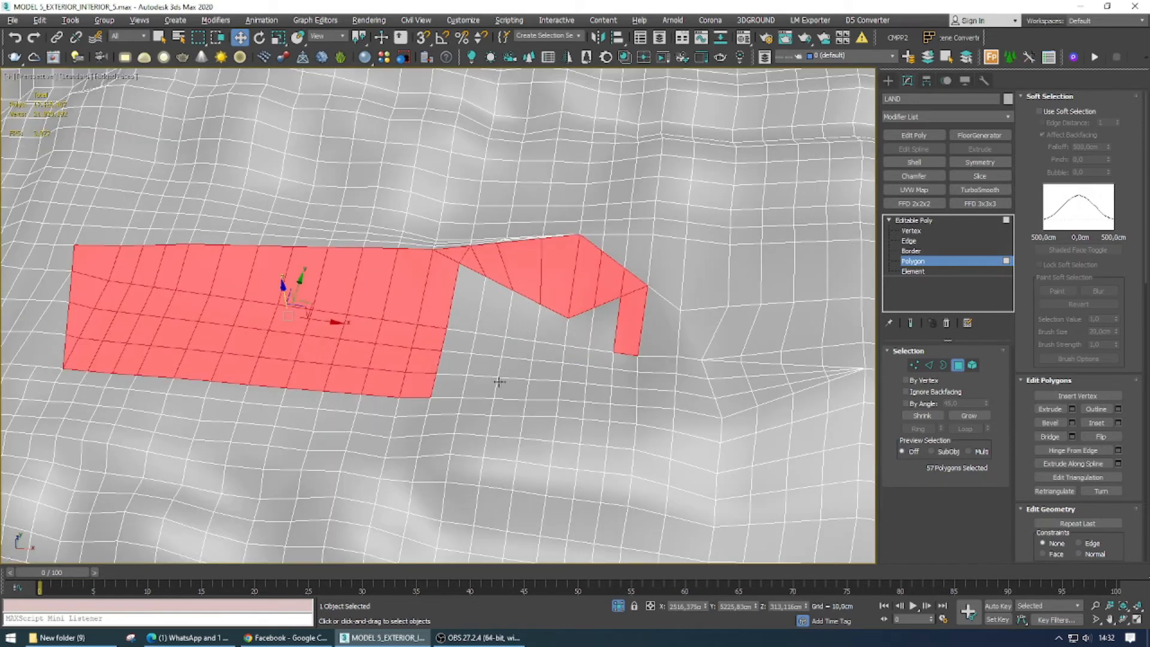
Step: Show the house again to compare it with the selected polygons, and isolate the terrain once more
click(623, 607)
scroll(497, 388, up, 8)
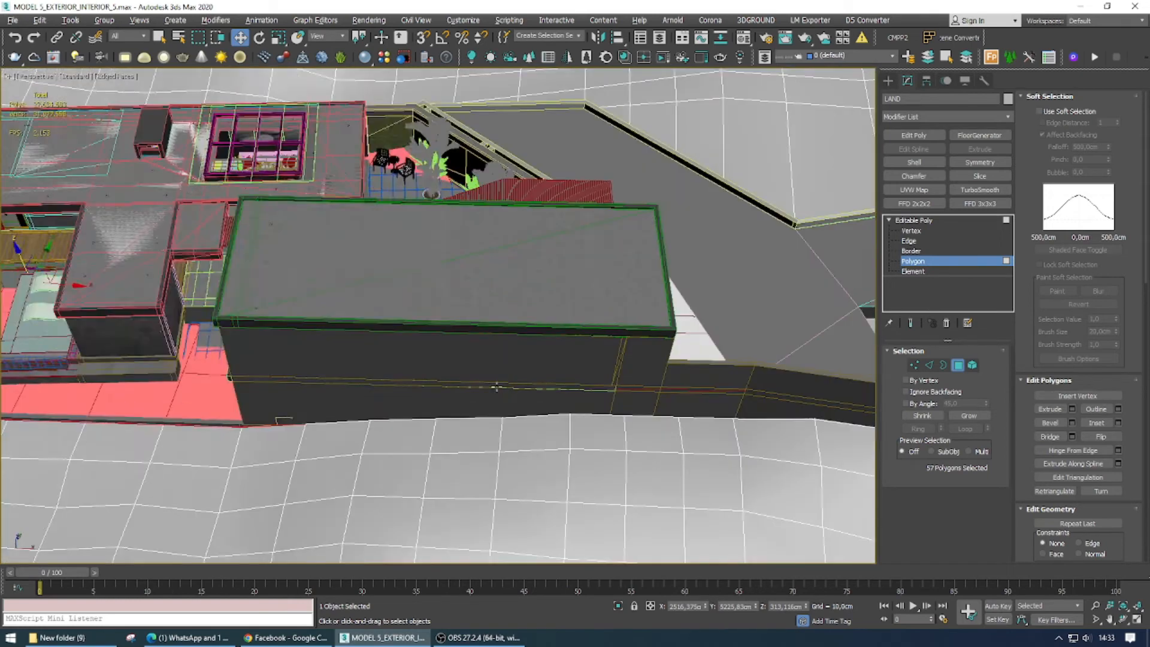
key(alt+w)
key(alt+w)
key(alt+w)
key(alt+q)
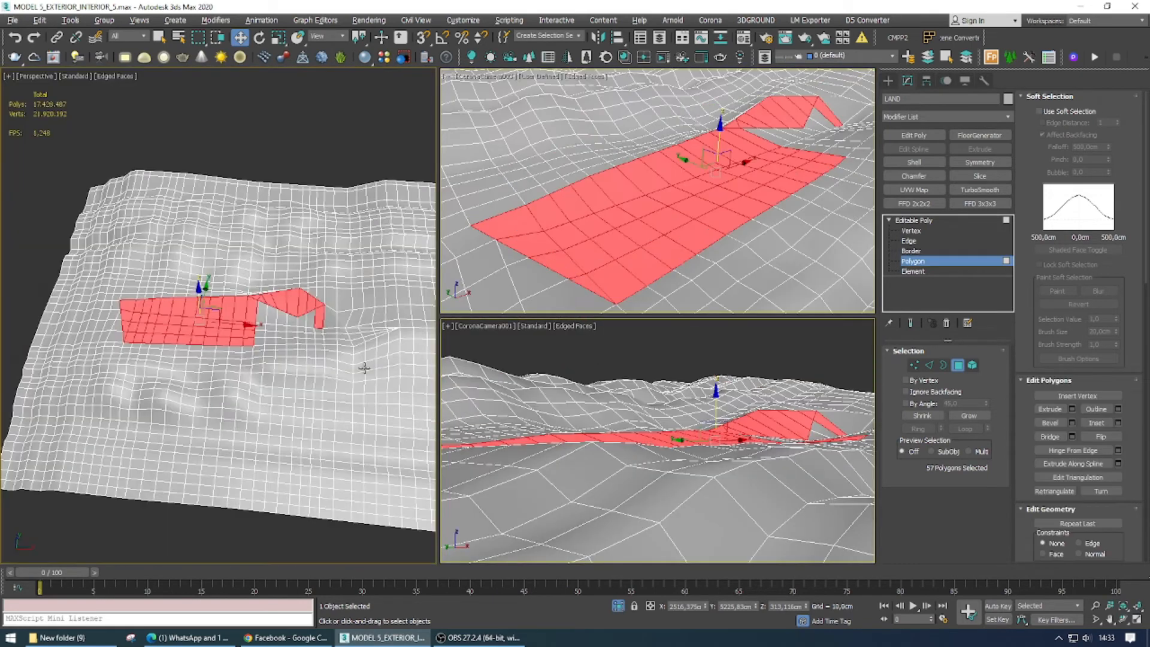
Step: Extend the polygon selection from the rear building's area into the terrain strip beneath the adjoining ramp
key(alt+w)
scroll(596, 354, up, 3)
mouse_move(445, 384)
ctrl+mouse_down()
mouse_move(576, 385)
mouse_move(615, 366)
mouse_move(577, 325)
mouse_move(489, 302)
mouse_move(432, 346)
mouse_move(581, 348)
mouse_move(548, 367)
mouse_move(468, 369)
ctrl+mouse_up()
alt+middle_drag(435, 370, 473, 294)
scroll(568, 310, up, 5)
ctrl+click(575, 323)
ctrl+click(589, 344)
scroll(583, 341, down, 3)
ctrl+click(520, 372)
Step: Add the neighbouring rows of terrain polygons further along the ramp strip to the selection
ctrl+click(515, 349)
ctrl+click(549, 317)
ctrl+click(601, 299)
ctrl+click(614, 325)
ctrl+click(621, 338)
ctrl+click(573, 355)
ctrl+click(595, 373)
ctrl+click(610, 389)
Step: Add the irregular polygons along the ramp's bend to the terrain selection, viewing the strip from another angle
alt+middle_drag(665, 340, 378, 315)
ctrl+click(306, 428)
ctrl+click(339, 414)
ctrl+click(309, 403)
ctrl+click(371, 393)
ctrl+click(354, 374)
ctrl+click(348, 349)
ctrl+click(353, 309)
Step: Complete the ramp selection by adding the remaining polygons towards its far end
ctrl+click(402, 336)
ctrl+click(400, 298)
ctrl+click(450, 288)
ctrl+click(461, 320)
ctrl+click(407, 356)
ctrl+click(420, 361)
ctrl+click(455, 340)
Step: Show the house again and remove the surplus terrain polygons around the ramp from the selection
key(alt+q)
middle_drag(407, 356, 229, 380)
alt+middle_drag(645, 339, 462, 236)
alt+click(221, 423)
alt+click(242, 380)
alt+click(264, 347)
alt+click(329, 360)
alt+click(402, 376)
alt+click(461, 397)
alt+click(422, 412)
alt+click(326, 391)
alt+click(294, 415)
Step: Extrude the selected footprint polygons downward by about -435 cm
scroll(477, 401, down, 3)
alt+middle_drag(478, 401, 659, 401)
middle_drag(359, 360, 540, 347)
click(1072, 409)
drag(447, 340, 482, 591)
alt+middle_drag(515, 443, 591, 354)
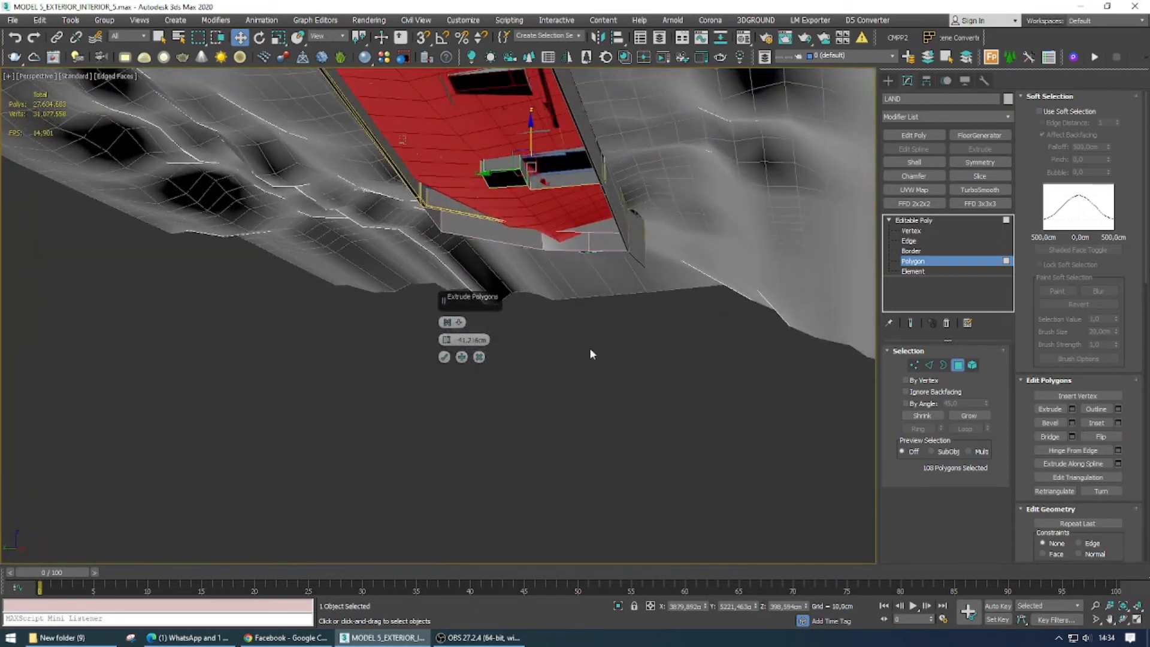
drag(447, 346, 746, 492)
alt+middle_drag(745, 484, 660, 385)
key(f)
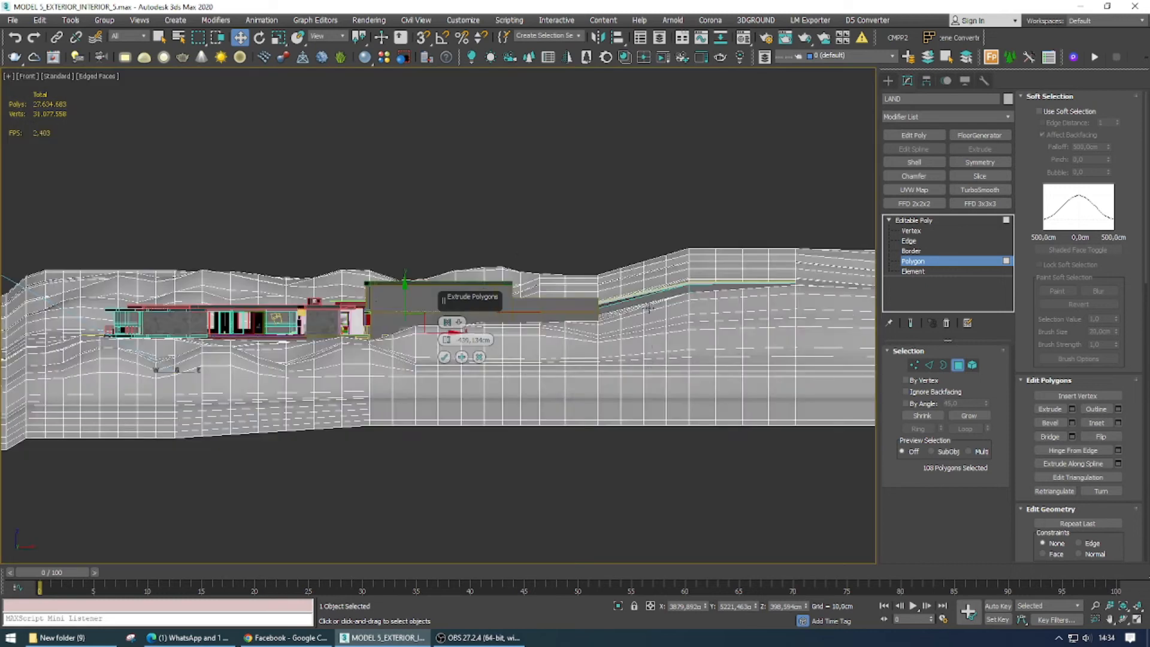
middle_drag(595, 345, 743, 349)
key(p)
click(445, 357)
Step: Move the extruded bottom polygons down until they lie well below the terrain's lower edge
alt+middle_drag(445, 359, 416, 349)
drag(418, 326, 420, 368)
key(f)
middle_drag(623, 437, 566, 377)
drag(439, 272, 456, 321)
scroll(450, 315, down, 3)
middle_drag(447, 319, 448, 328)
Step: Flatten the extruded bottom polygons to one level by scaling them vertically in the front view
key(r)
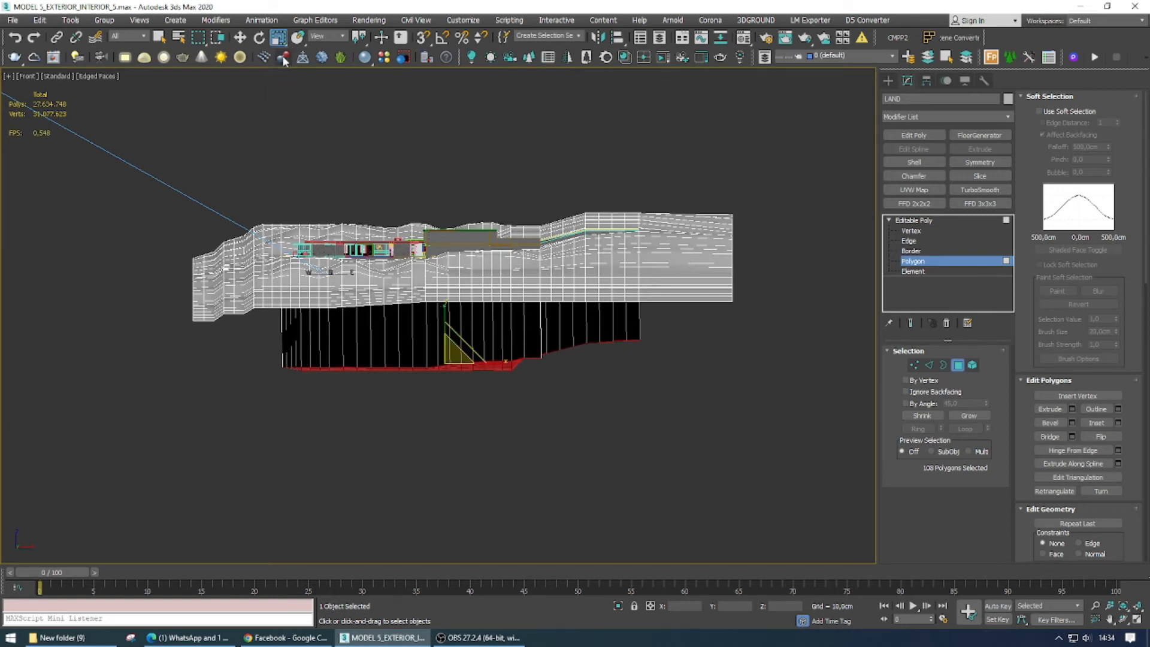
drag(450, 315, 714, 469)
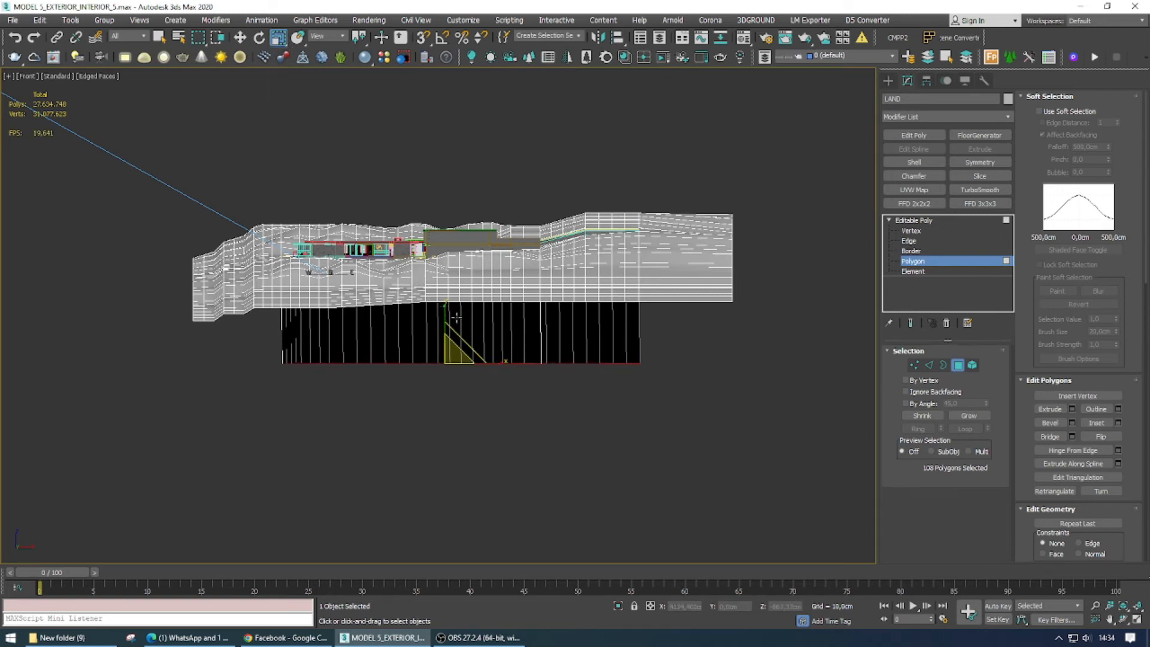
scroll(459, 334, up, 2)
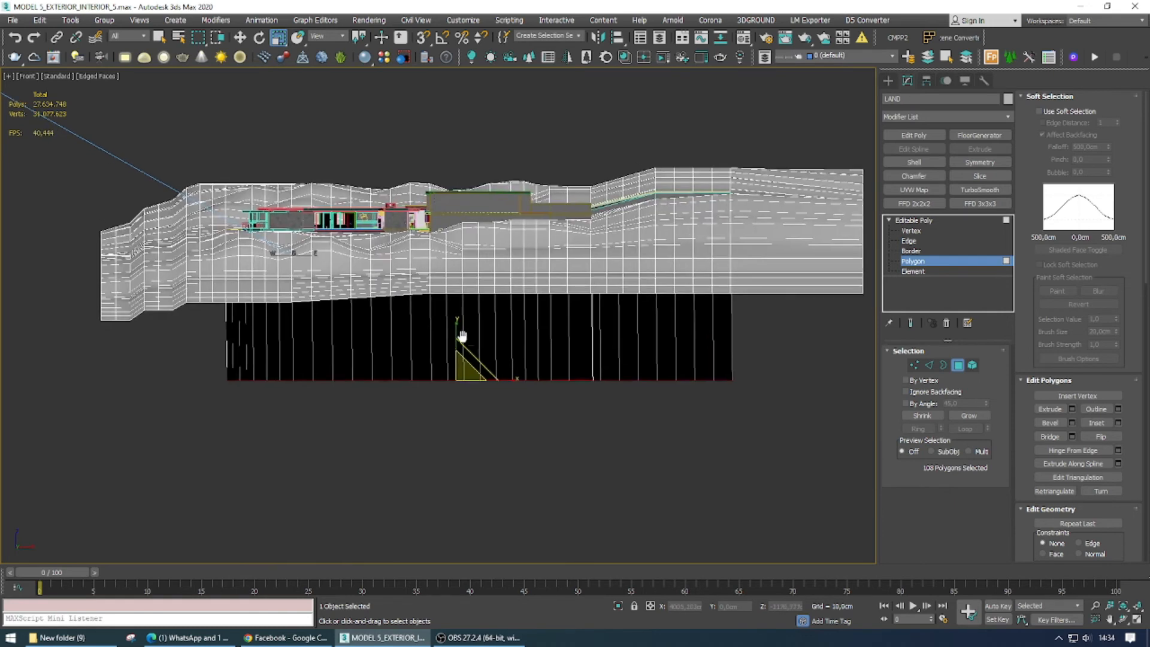
Step: Select the vertical edges of the extruded side walls below the terrain
click(930, 365)
drag(92, 345, 92, 346)
right_click(436, 350)
click(420, 396)
click(479, 375)
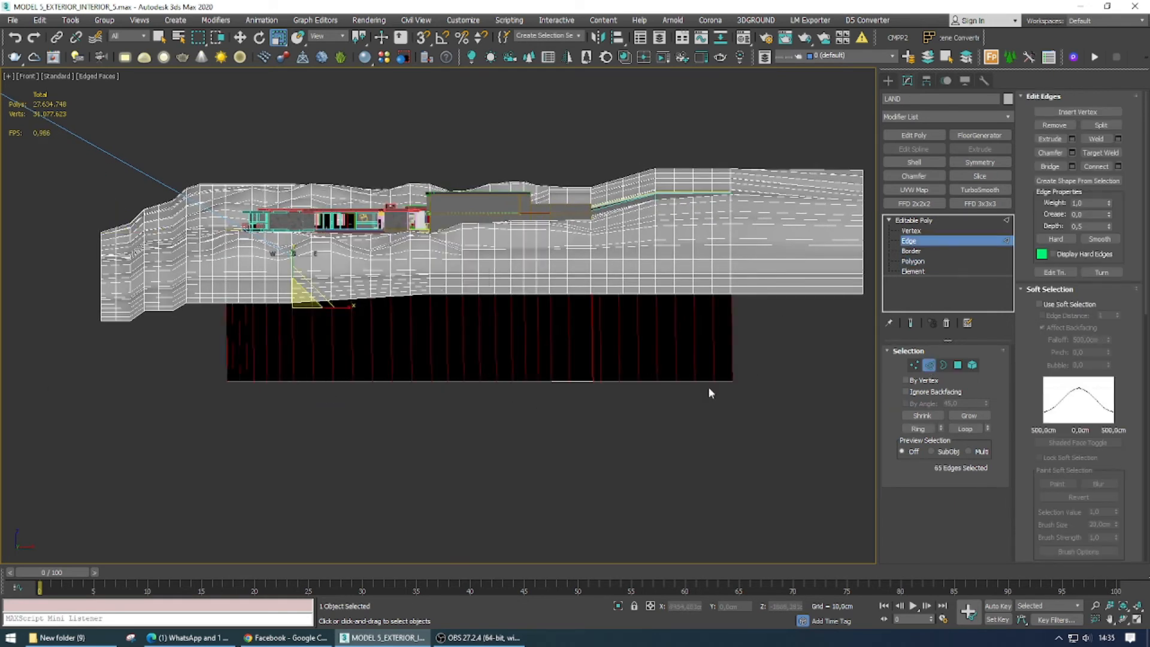
key(1)
middle_drag(460, 373, 473, 355)
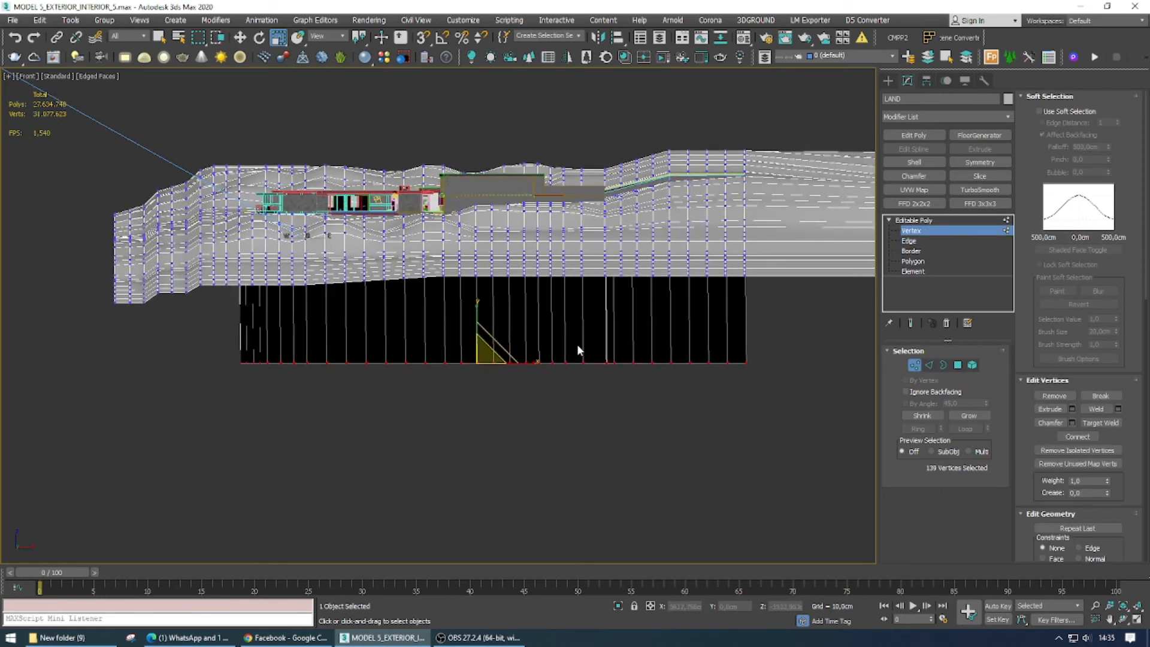
alt+middle_drag(567, 351, 629, 341)
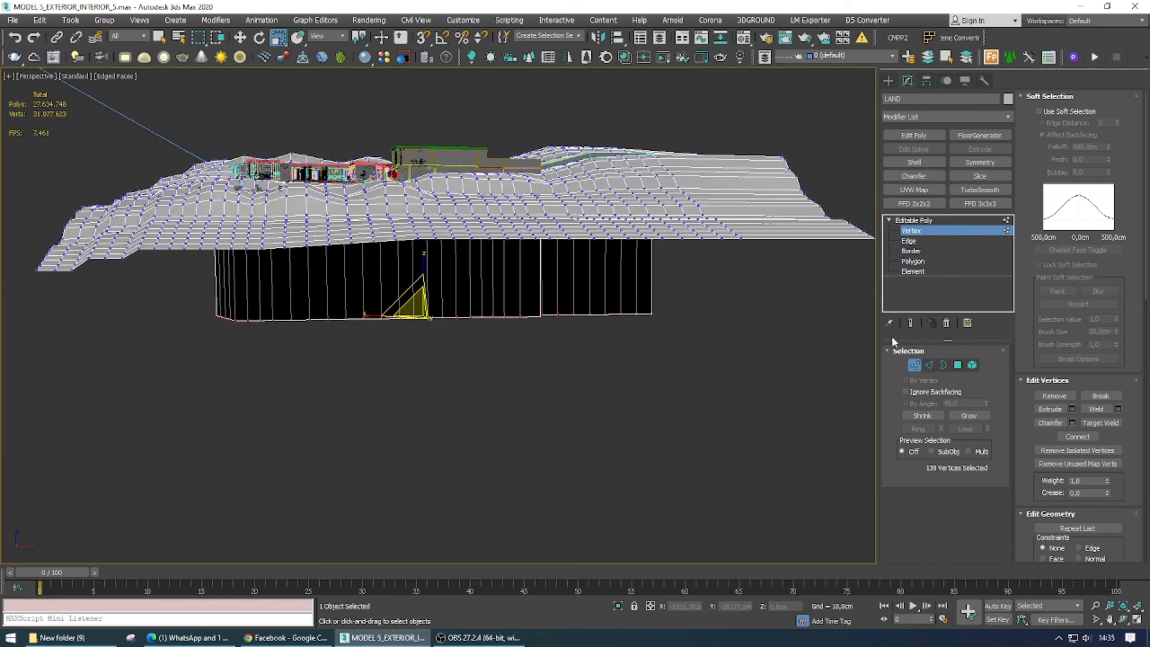
Step: Connect the vertical wall edges with one edge loop and slide it close to the bottom of the extrusion
key(2)
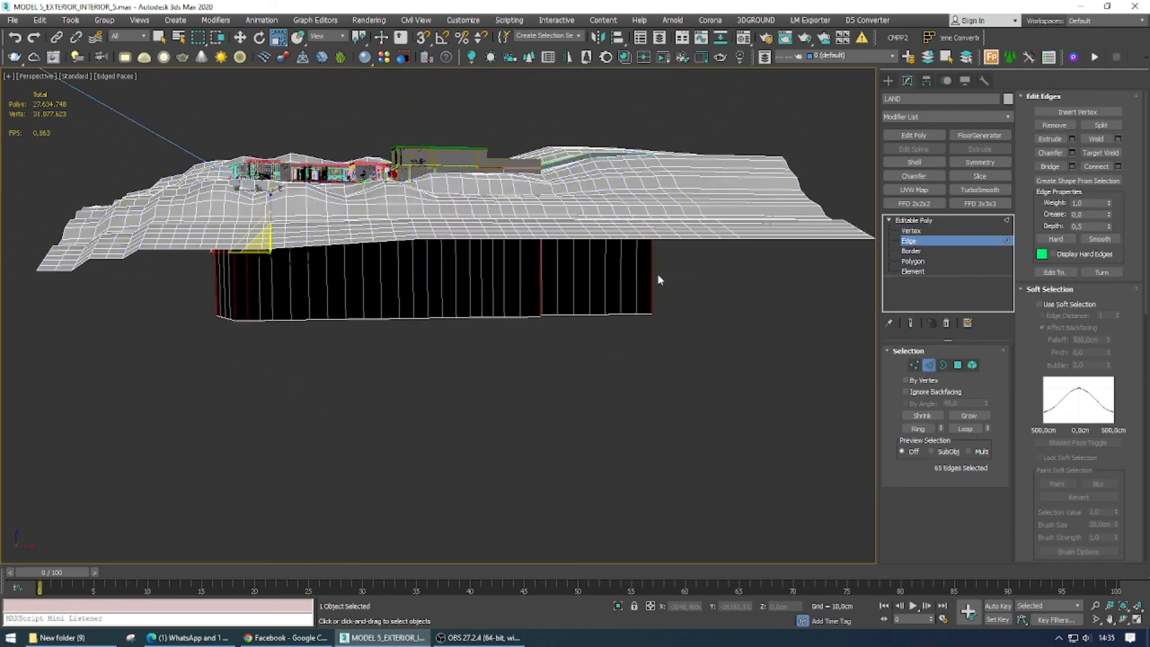
alt+middle_drag(183, 299, 381, 278)
right_click(381, 279)
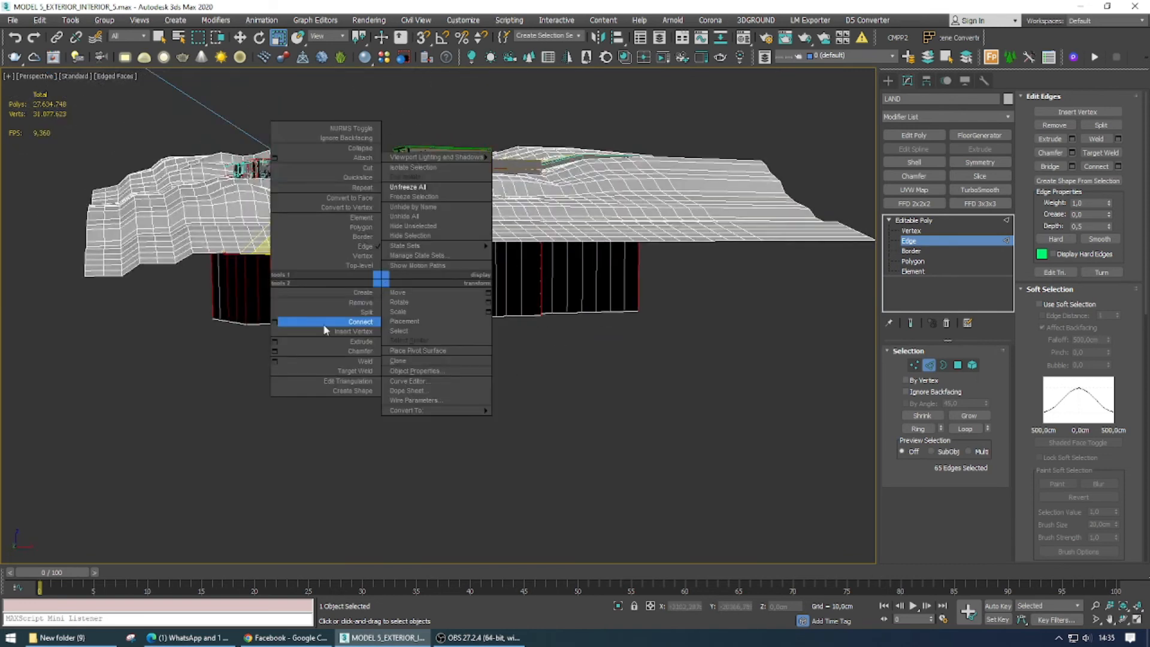
click(275, 323)
drag(451, 359, 457, 414)
right_click(449, 358)
drag(453, 341, 505, 114)
click(444, 374)
Step: Select all vertices at the bottom of the extruded walls and raise them to just beneath the terrain surface
alt+middle_drag(451, 354, 646, 288)
click(911, 231)
drag(718, 255, 101, 386)
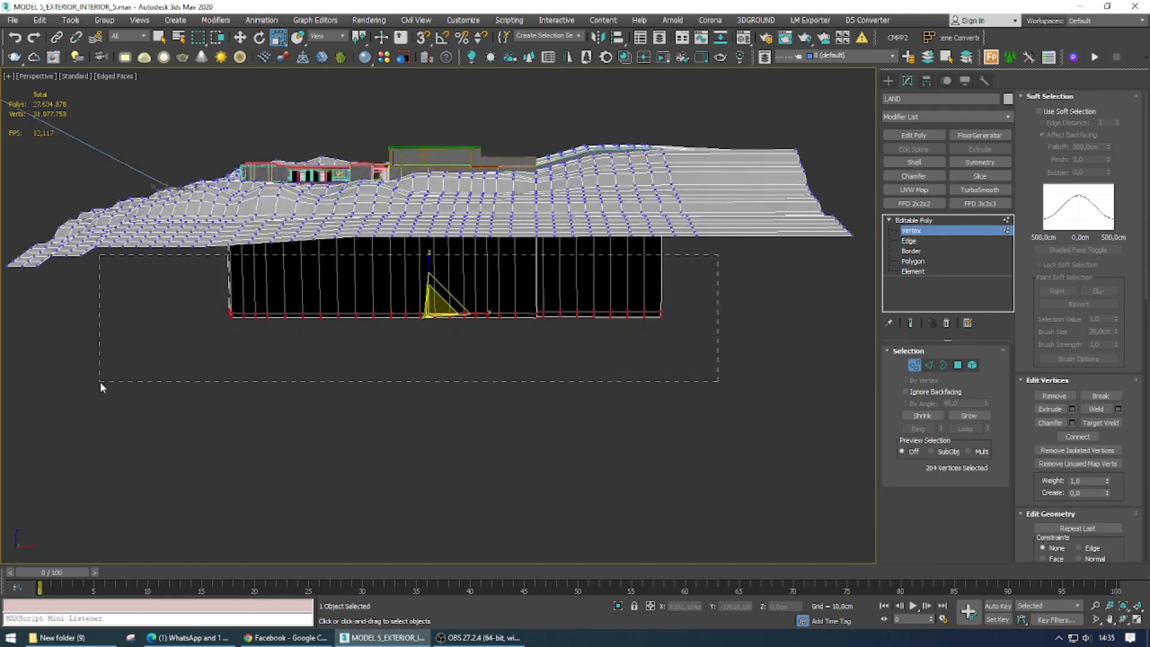
middle_drag(434, 296, 437, 304)
key(w)
drag(431, 277, 431, 202)
alt+middle_drag(456, 221, 497, 265)
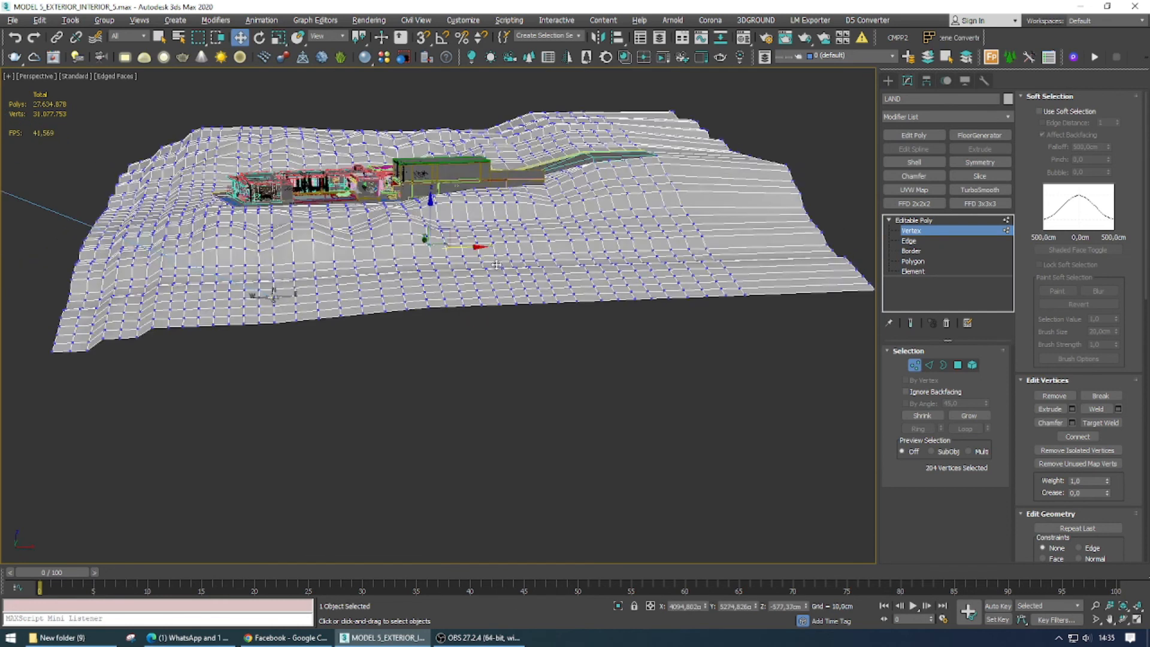
Step: Leave vertex editing and apply a TurboSmooth modifier to the LAND terrain
key(alt+w)
click(936, 224)
click(957, 190)
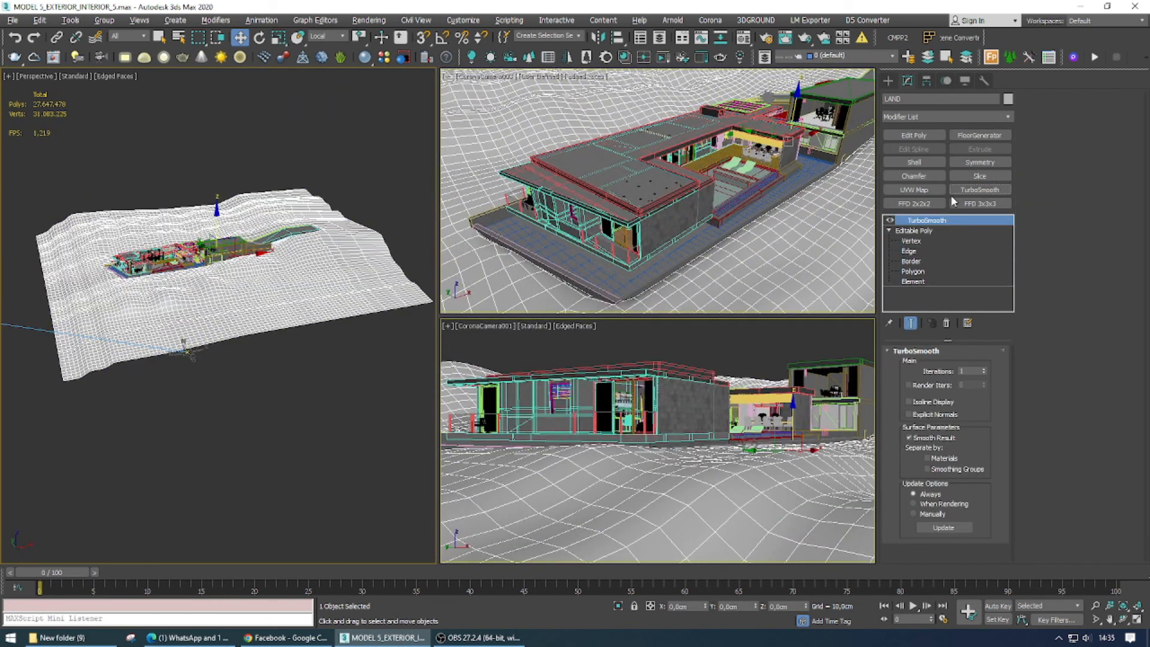
click(479, 637)
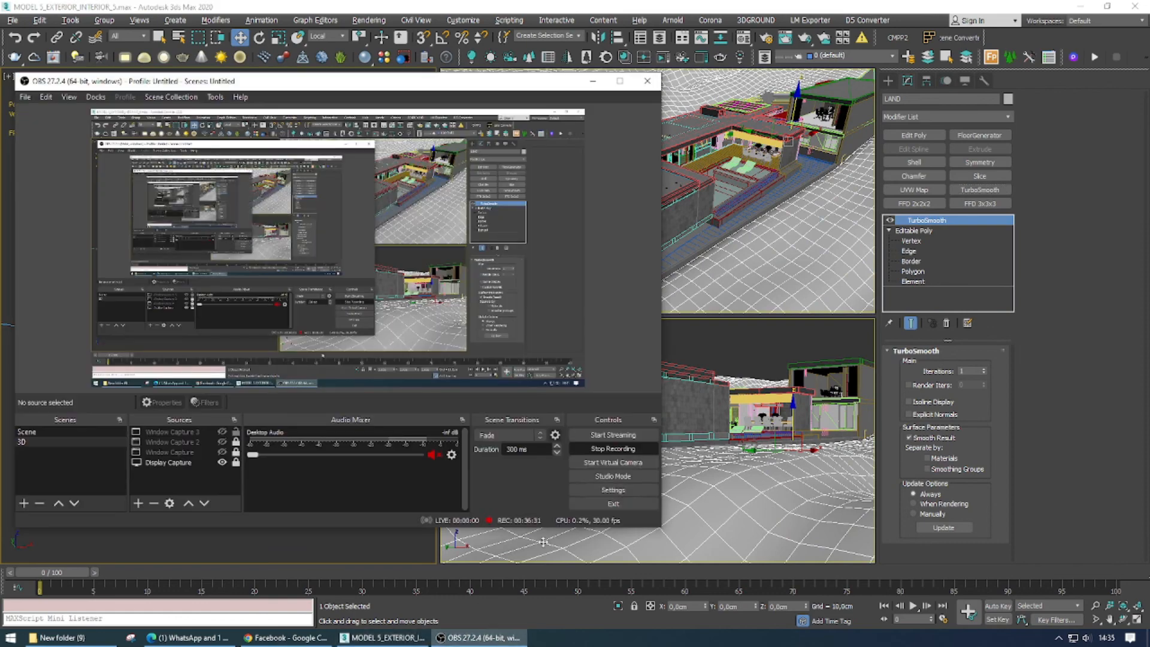